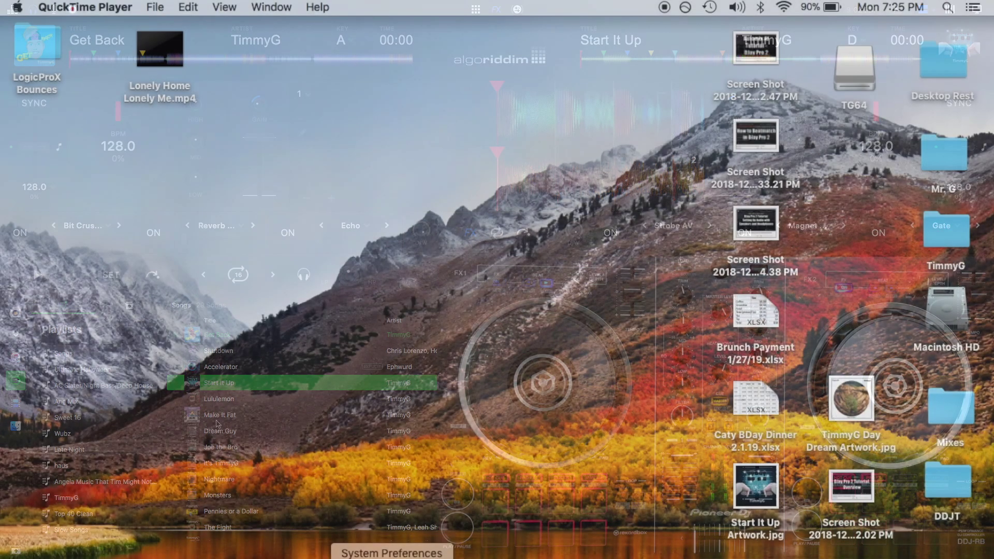
In System Preferences > Sound > Output, set 'Use audio port for' to Sound Input
left_click(392, 557)
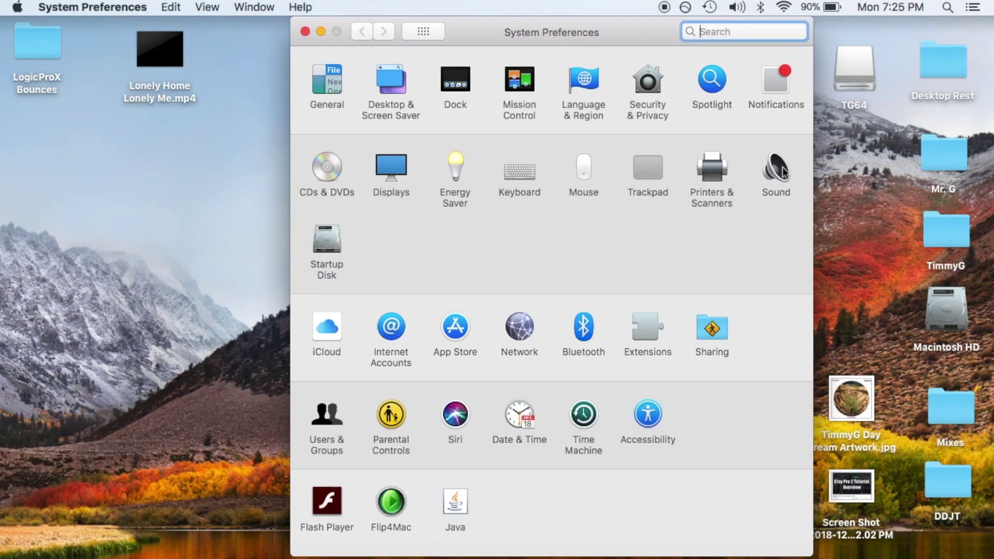
left_click(778, 172)
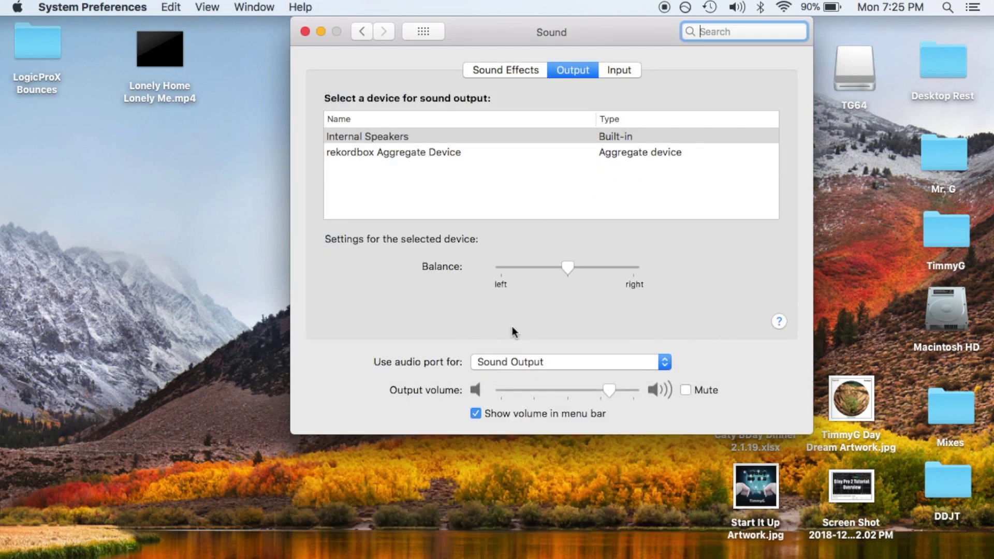
left_click(500, 362)
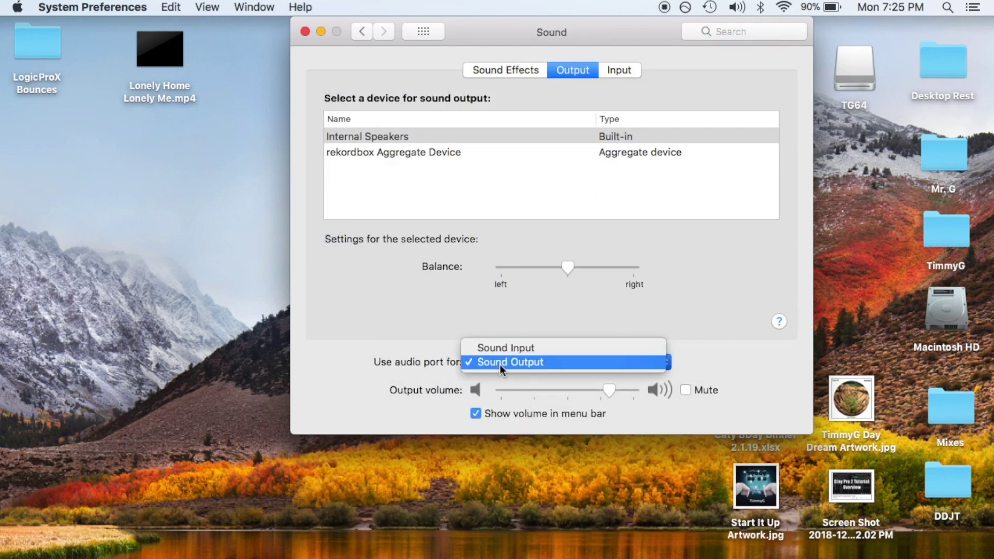
left_click(500, 350)
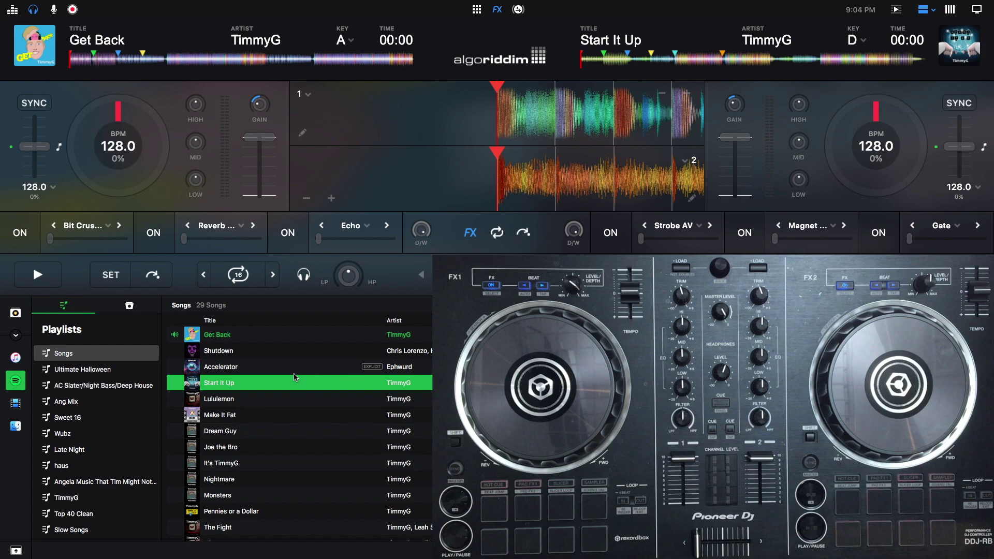
Exit djay full screen, launch GarageBand through Spotlight, and start an Empty Project
left_click(31, 20)
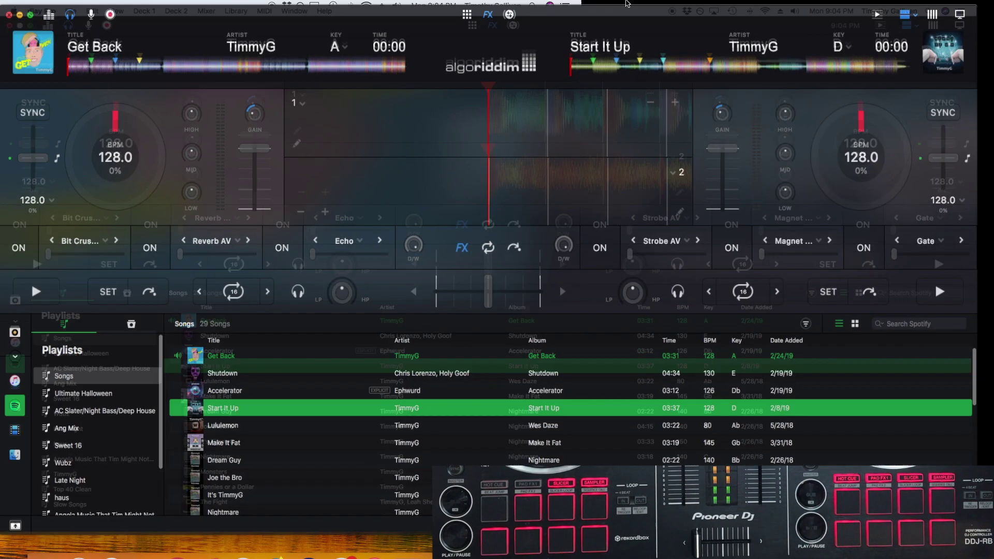
left_click(947, 5)
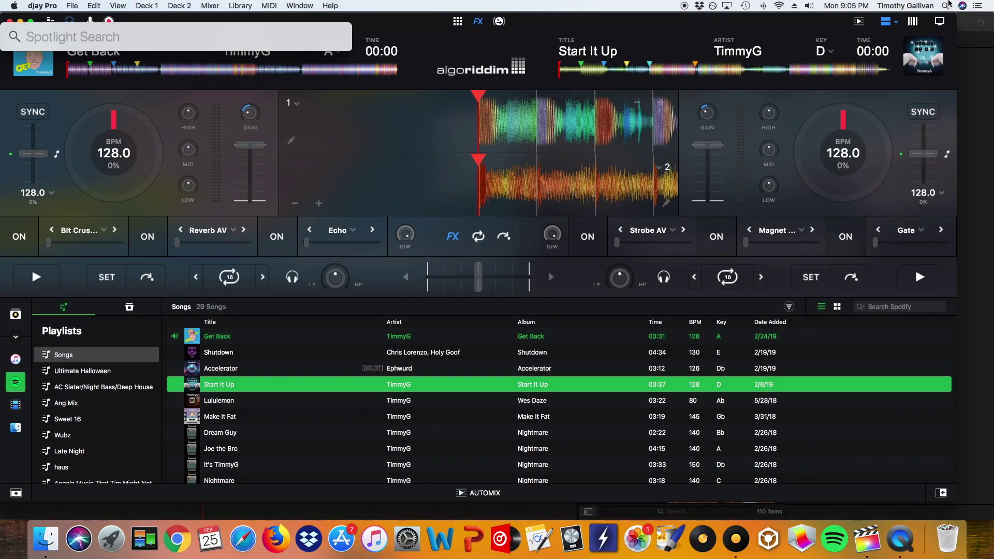
type("garage")
key("Return")
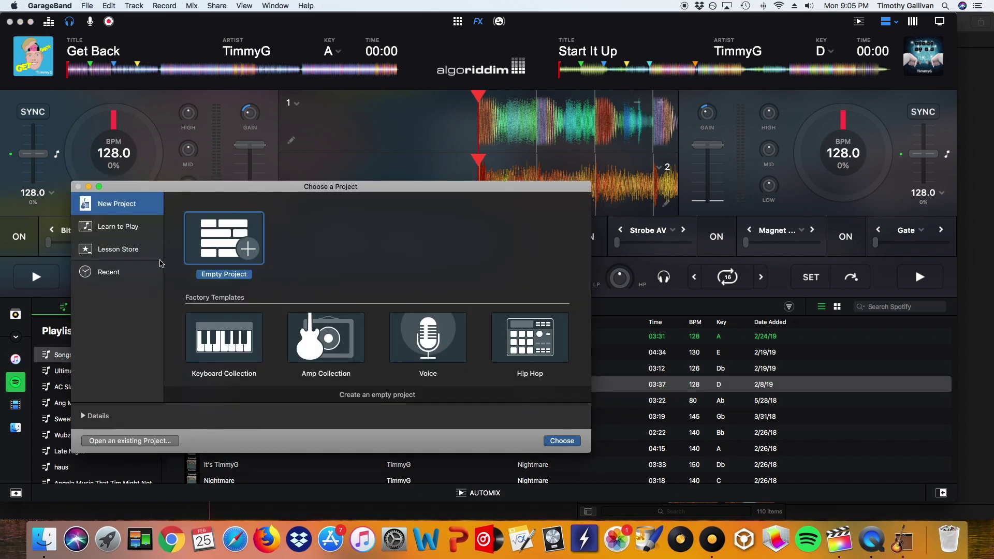
left_click(572, 444)
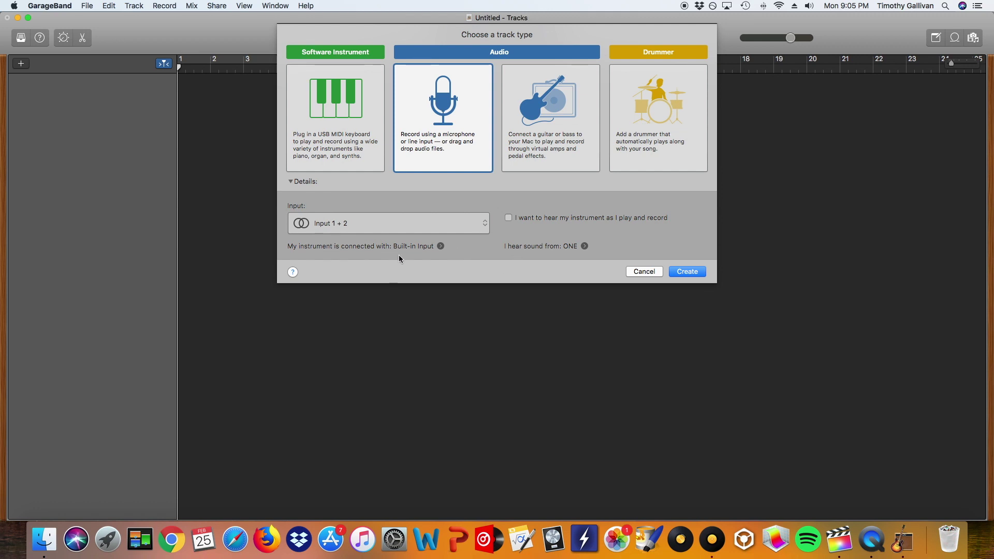
Keep Built-in Input as the input device in Audio/MIDI preferences, then close Preferences
left_click(441, 246)
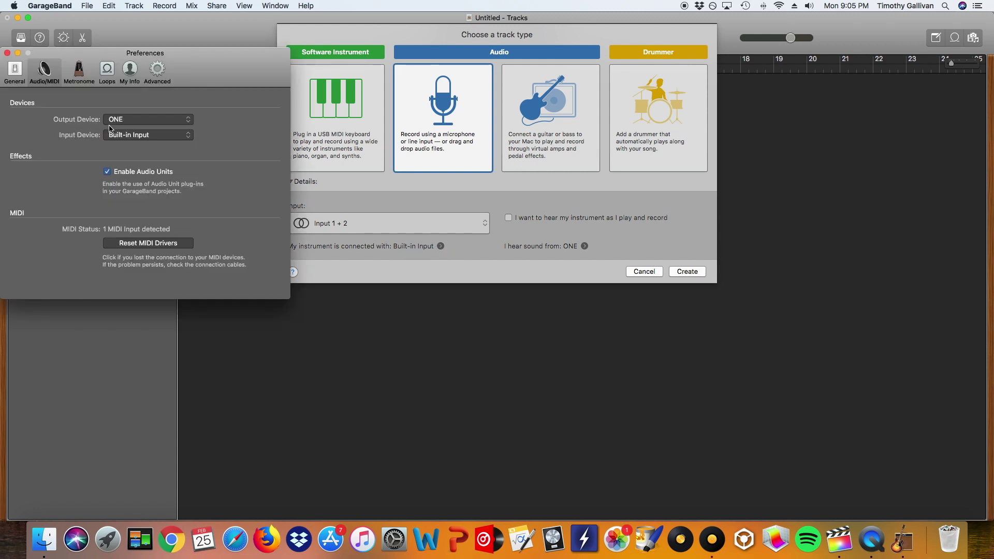
left_click(137, 136)
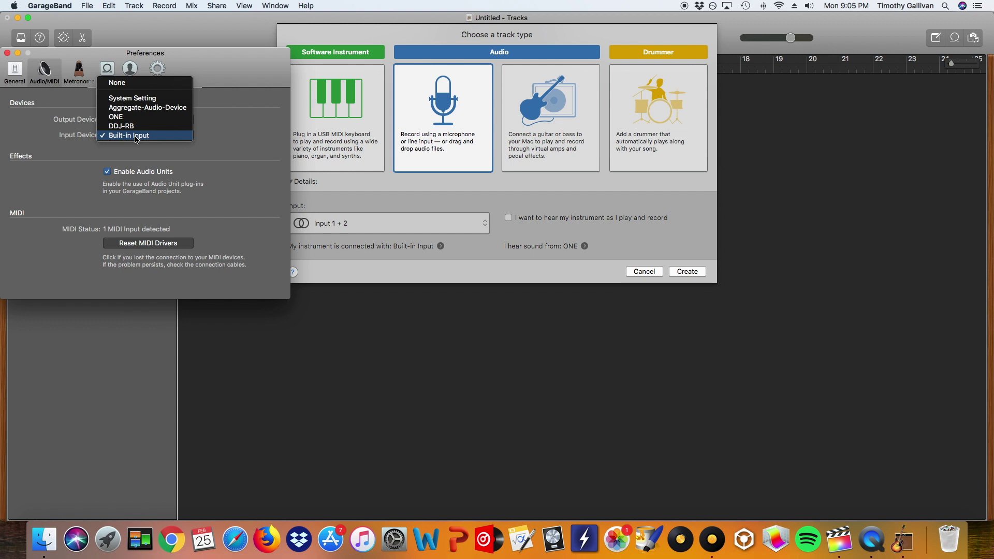
left_click(136, 136)
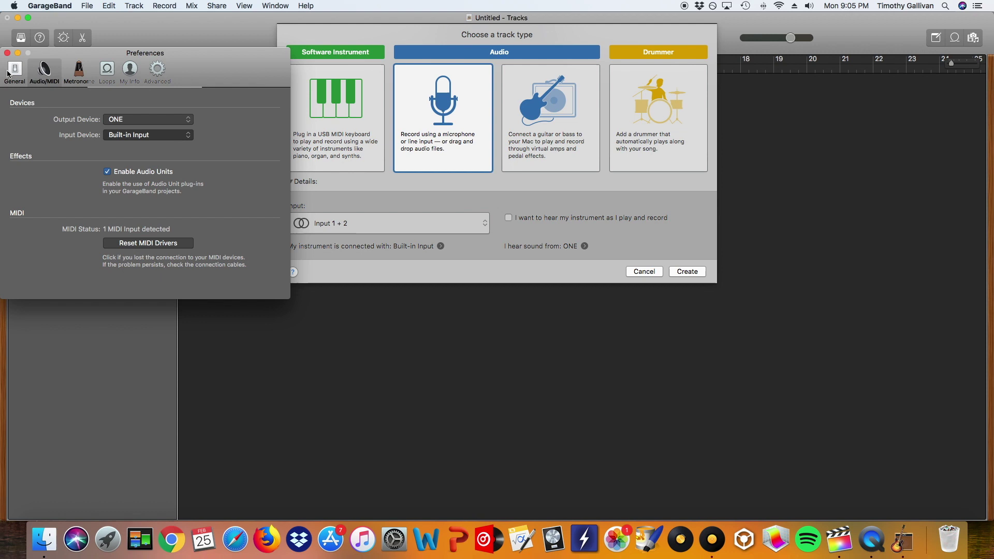
left_click(7, 54)
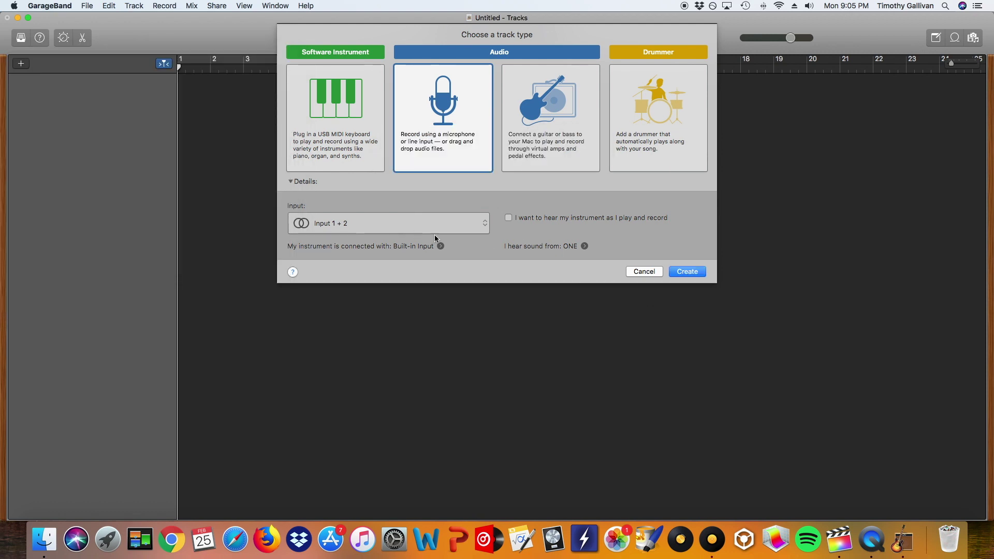
Create an audio track recording from Input 1 + 2
left_click(394, 227)
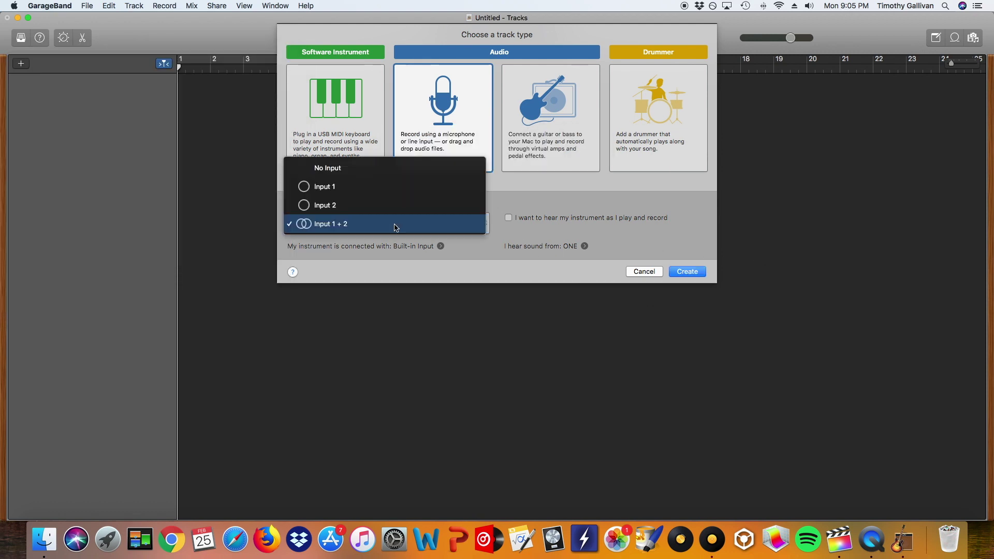
left_click(328, 231)
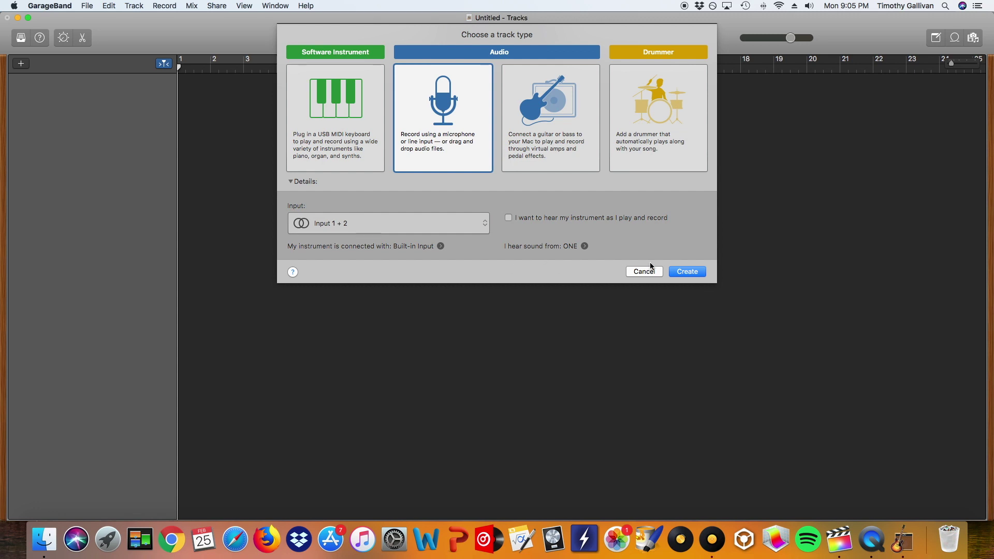
left_click(688, 272)
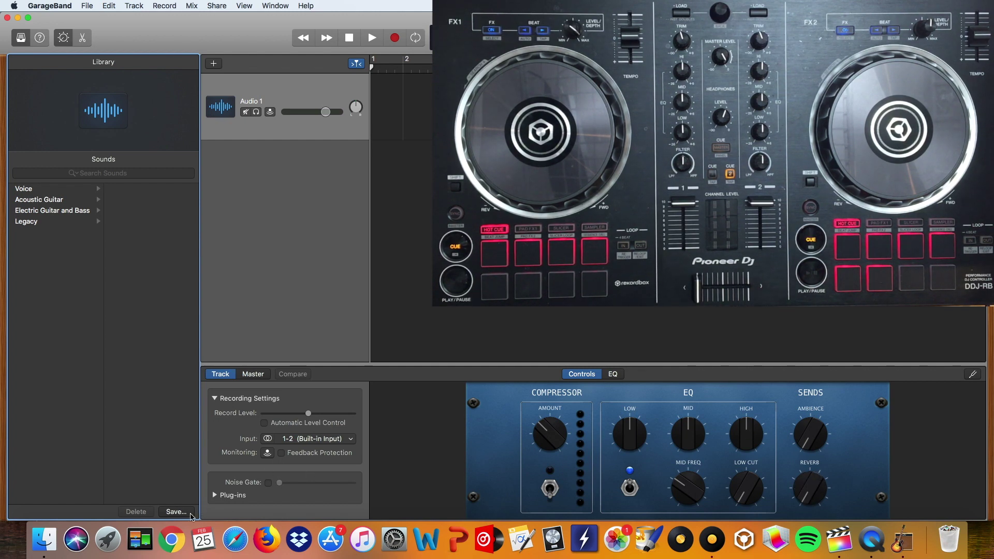
Bypass Audio 1's Channel EQ plug-in and uncheck Master Echo and Master Reverb
left_click(227, 496)
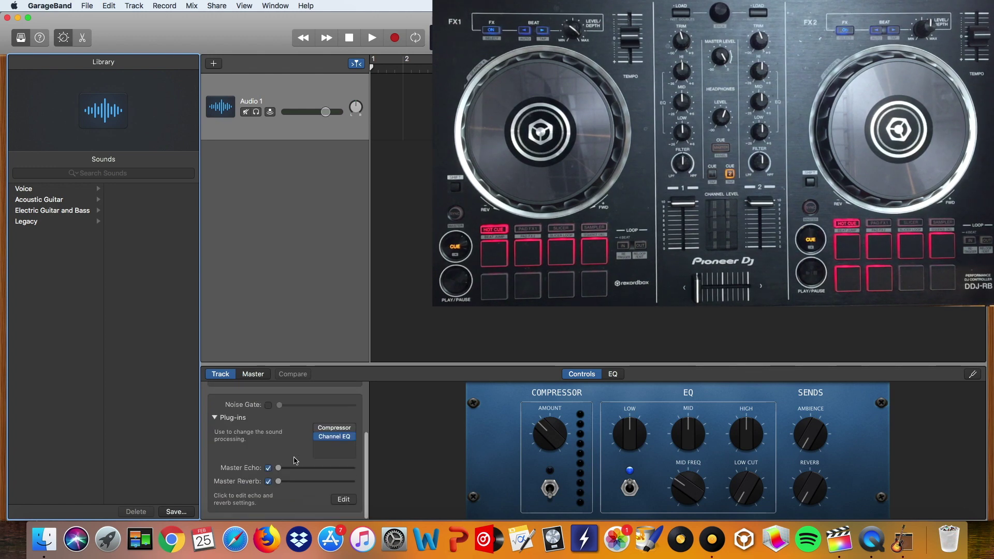
mouse_move(318, 439)
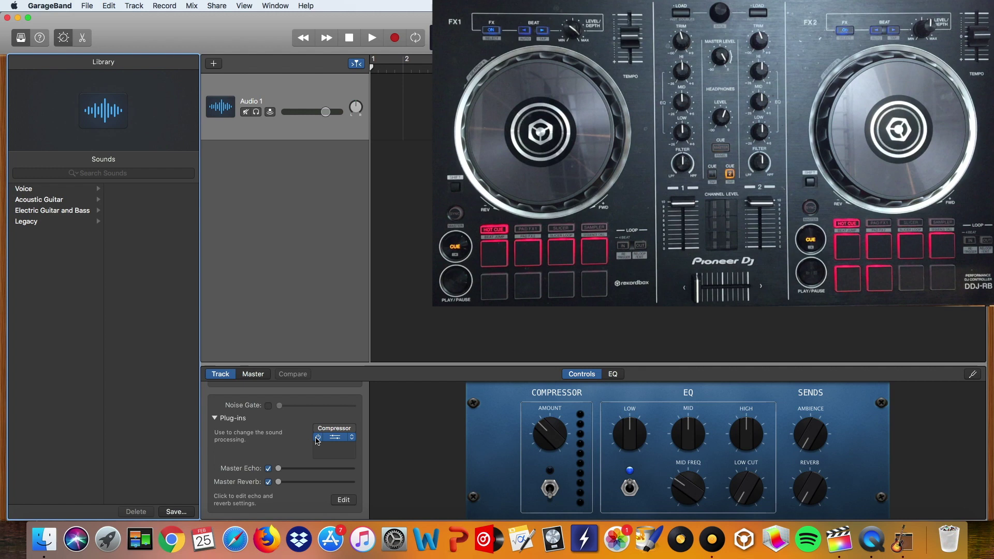
left_click(318, 437)
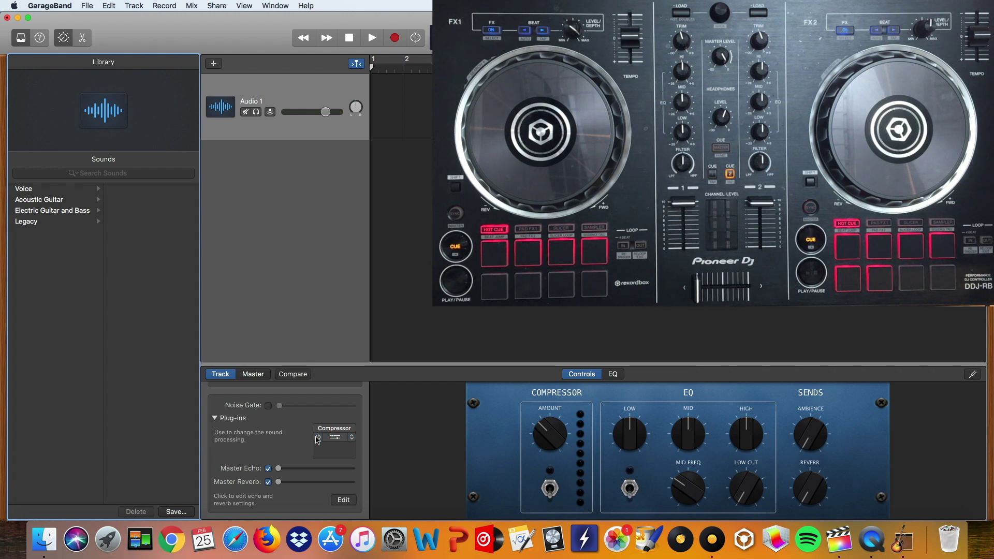
left_click(269, 469)
left_click(268, 482)
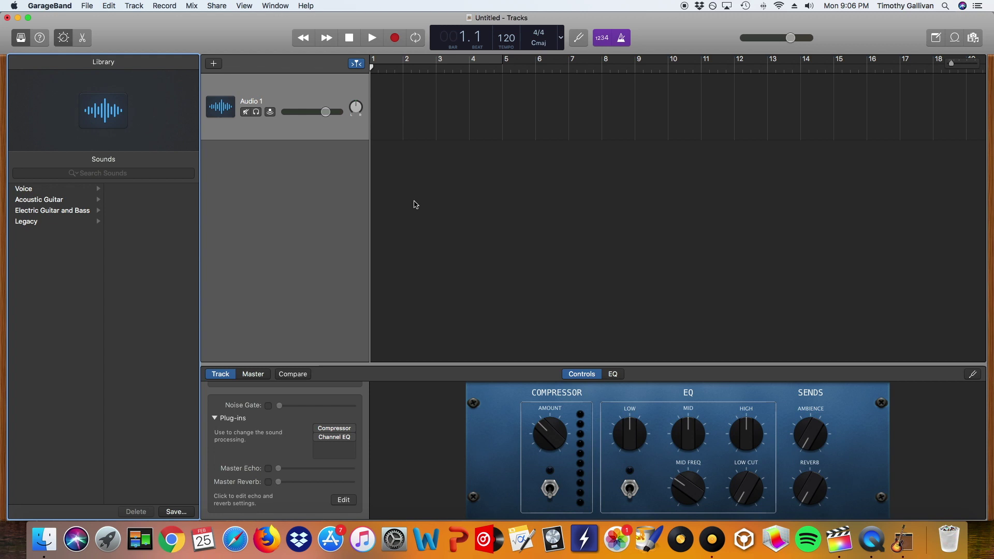
Make a test recording on Audio 1 with count-in off, then stop and delete that region
scroll(415, 205, "left", 2)
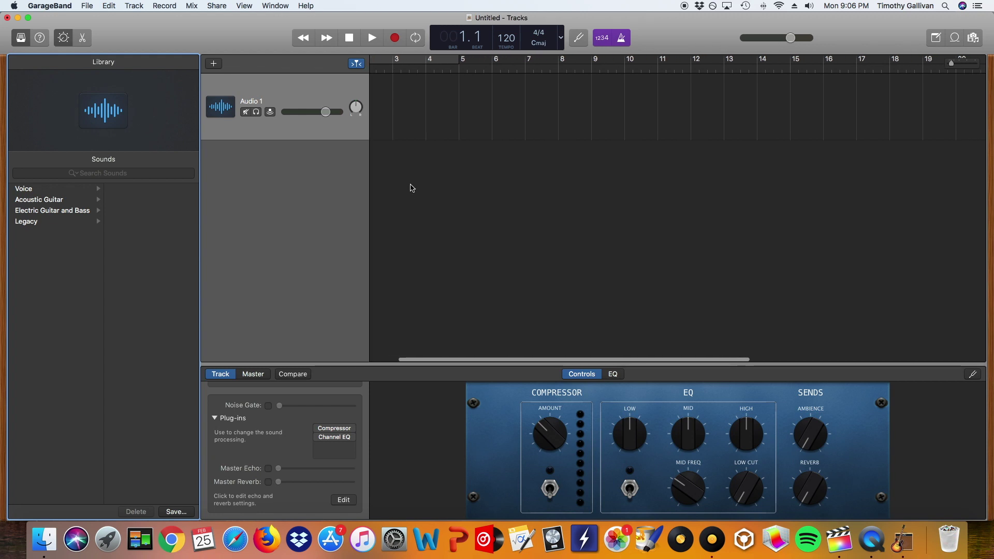
left_click(395, 39)
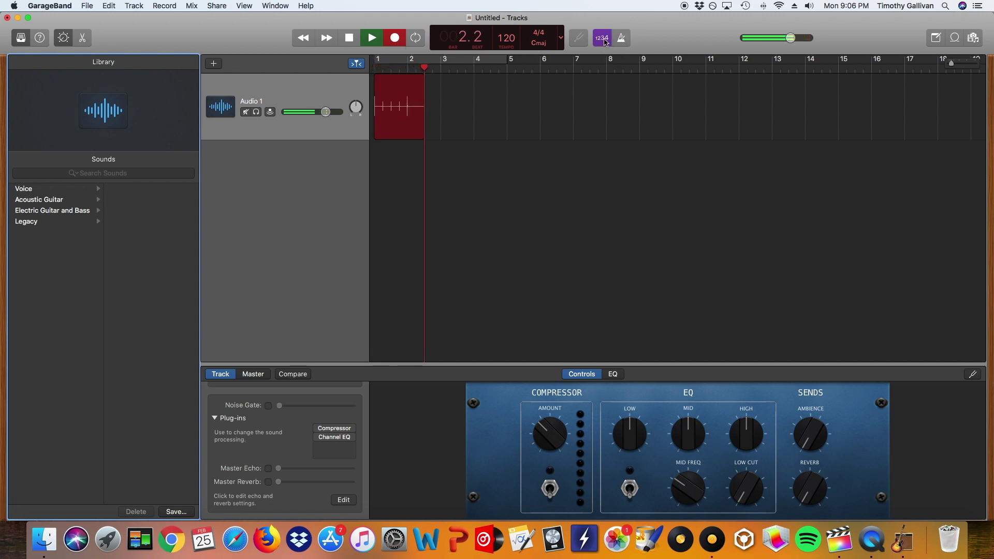
left_click(603, 38)
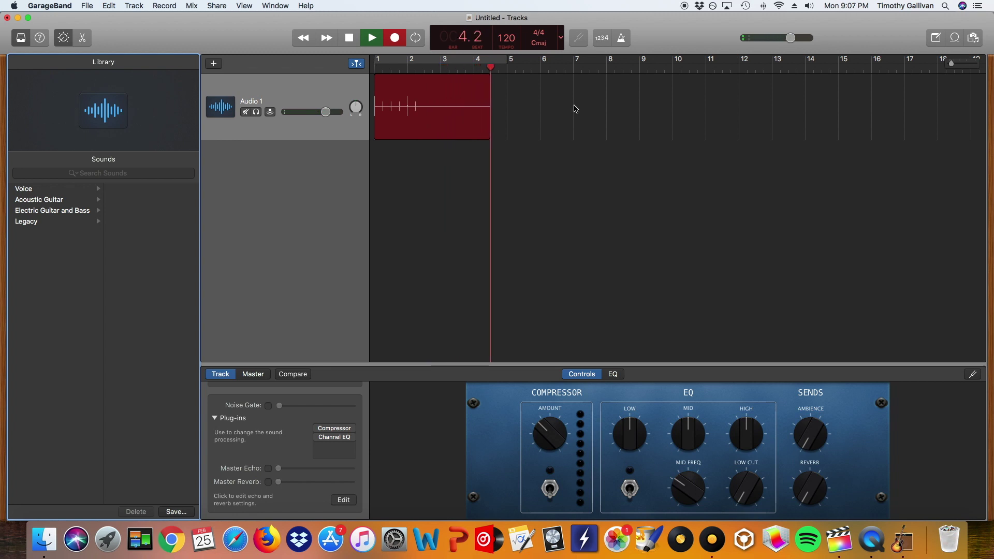
key("space")
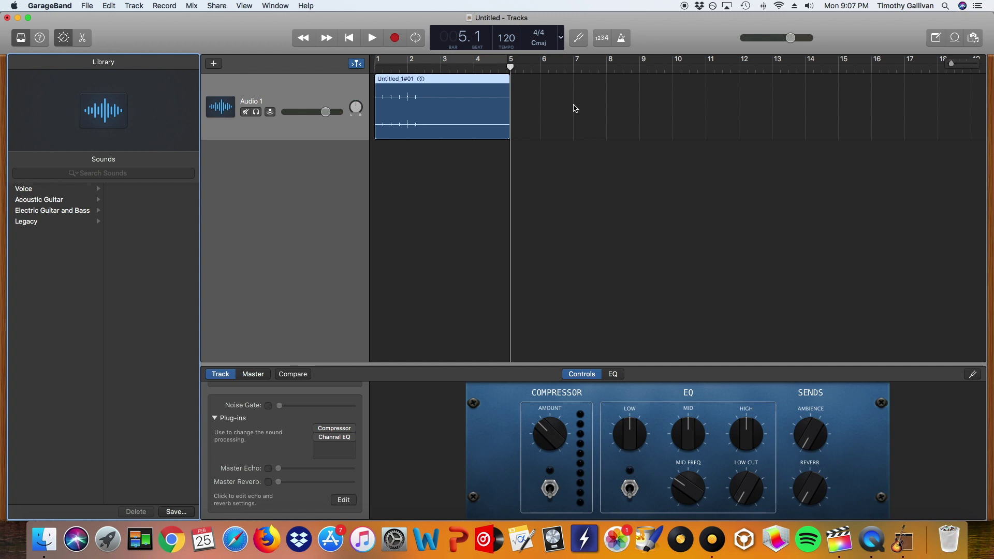
left_click(429, 119)
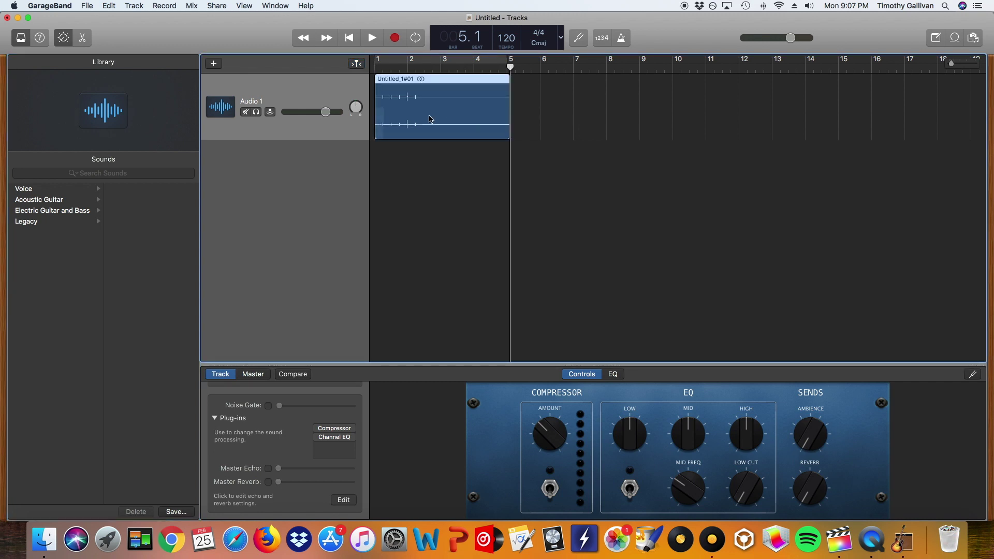
key("Delete")
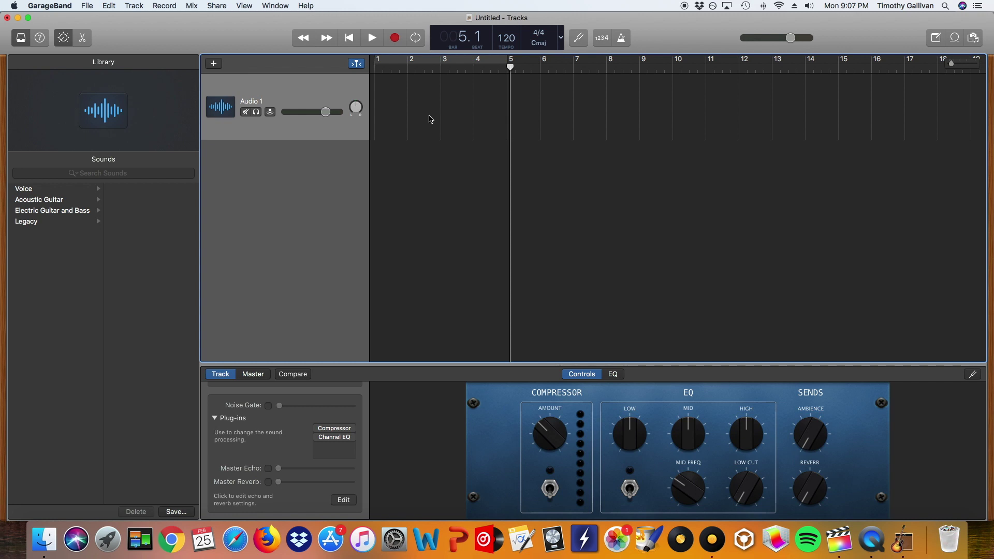
Record a fresh take on Audio 1 from bar 1 and bring djay Pro forward
key("Return")
key("space")
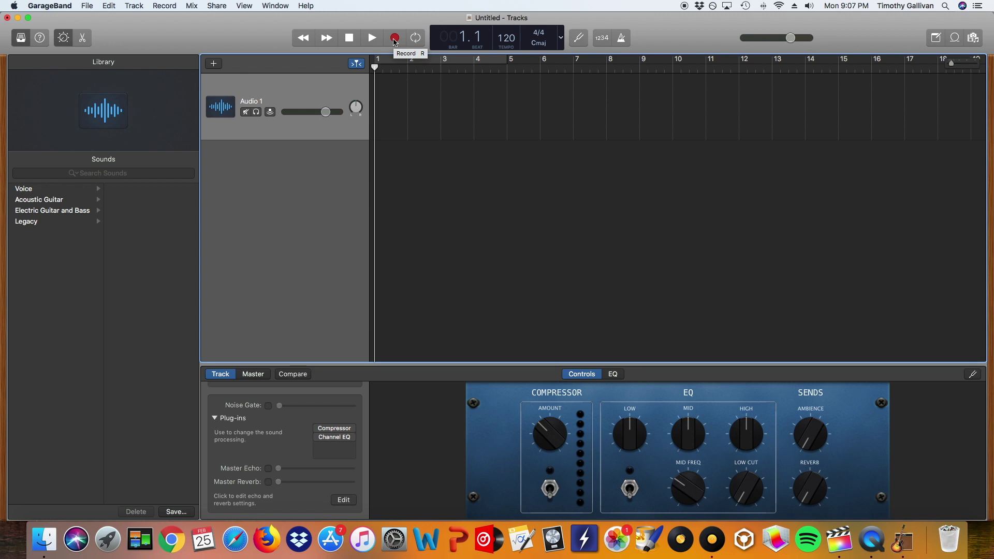
left_click(395, 39)
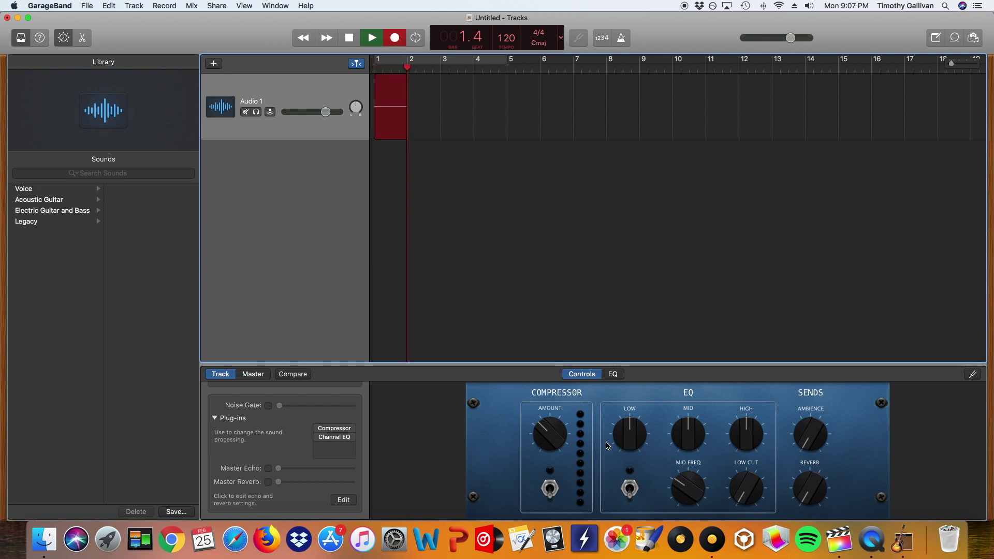
left_click(710, 548)
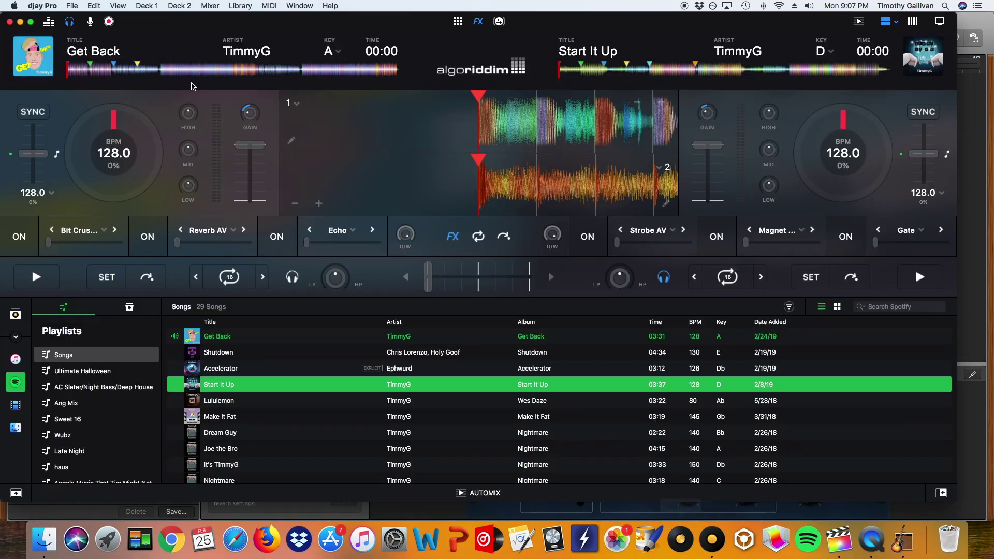
Put djay Pro in full screen and mix Get Back with Start It Up
left_click(31, 22)
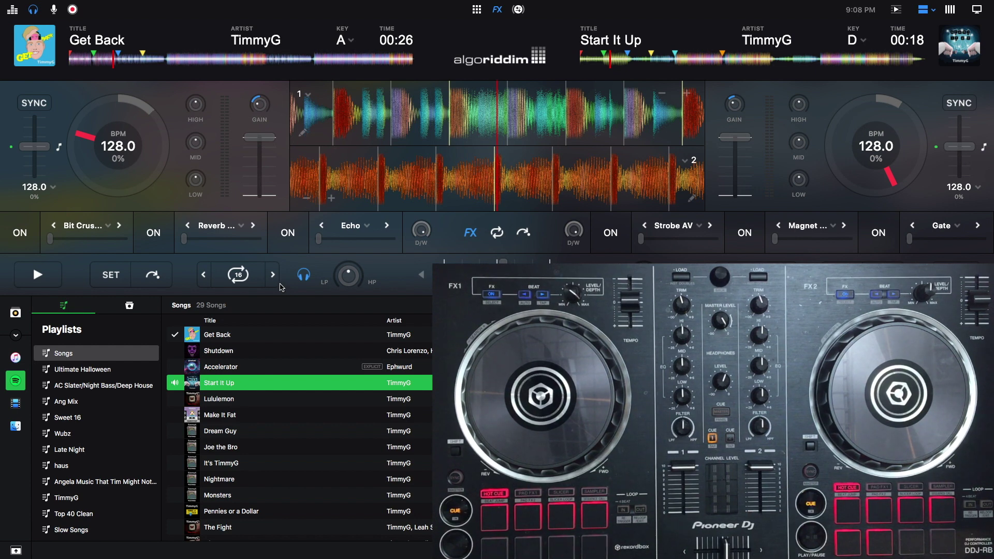
mouse_move(93, 4)
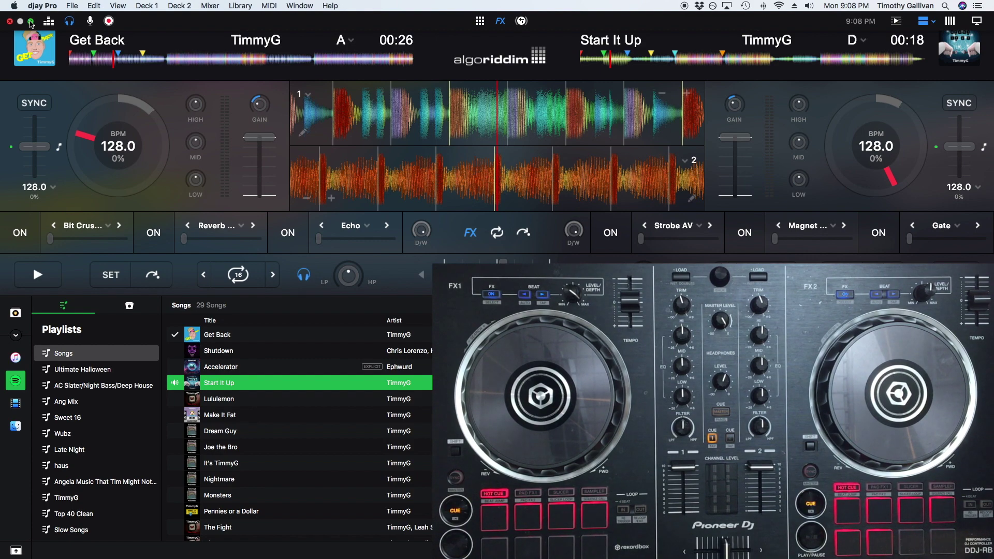
Back in GarageBand, stop recording to keep region Untitled_1#02 and lower the Reverb send
left_click(30, 21)
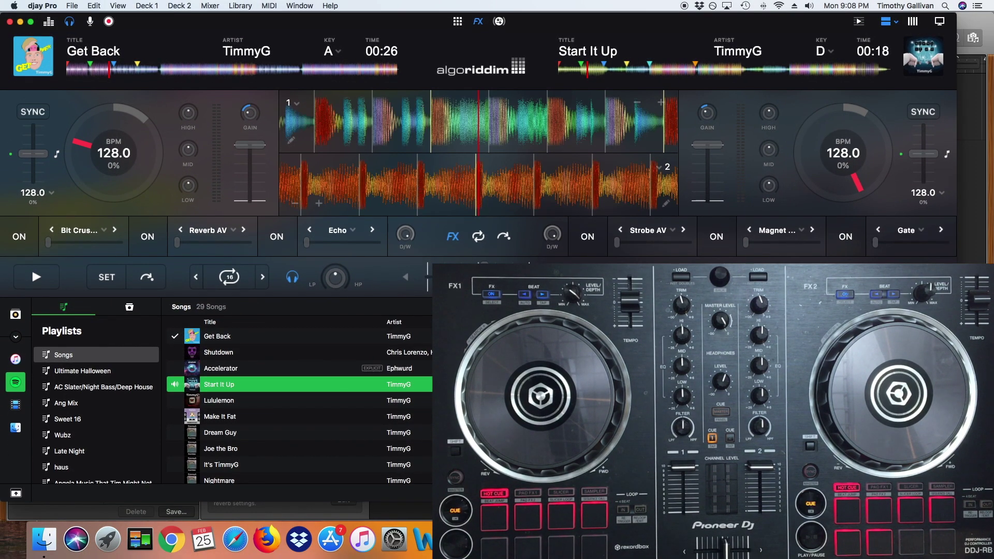
left_click(904, 552)
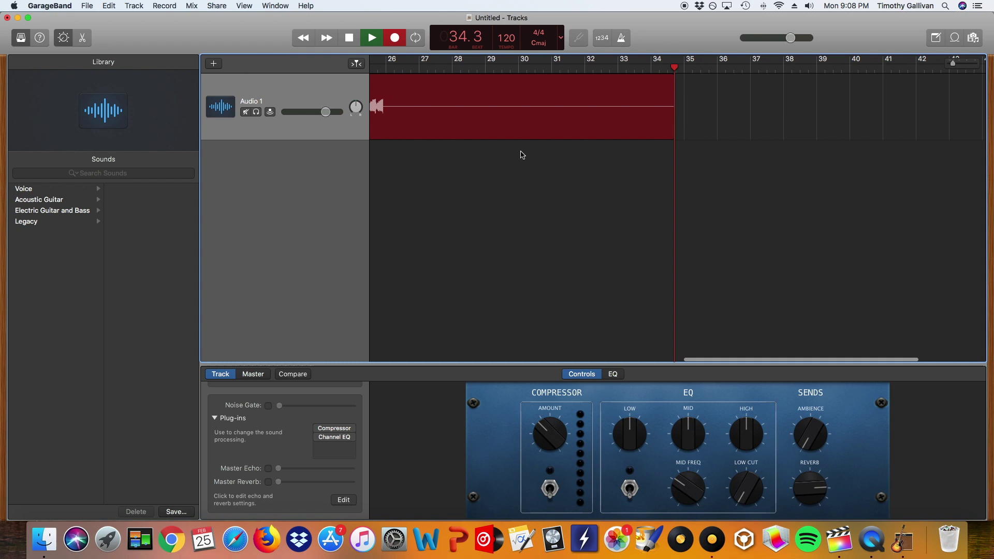
left_click(395, 38)
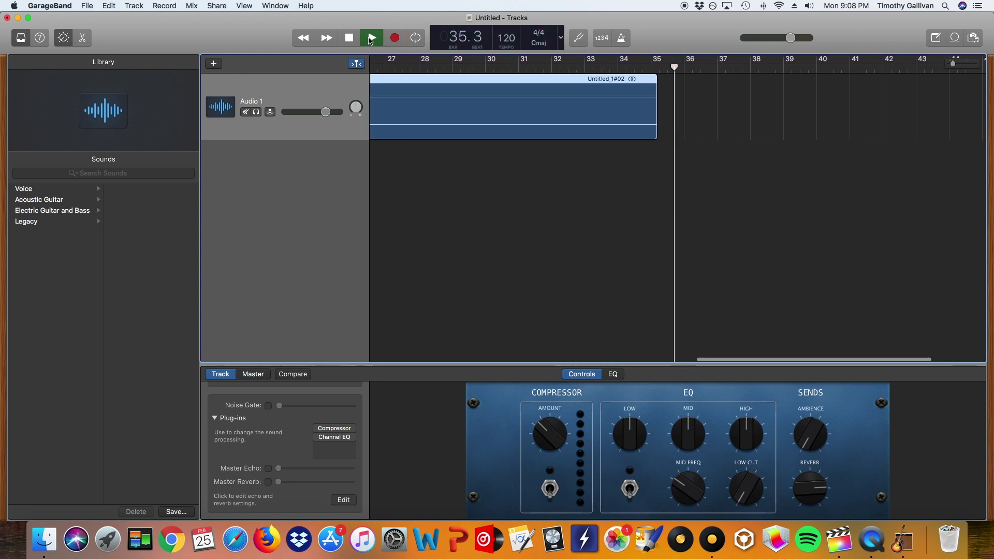
left_click(350, 38)
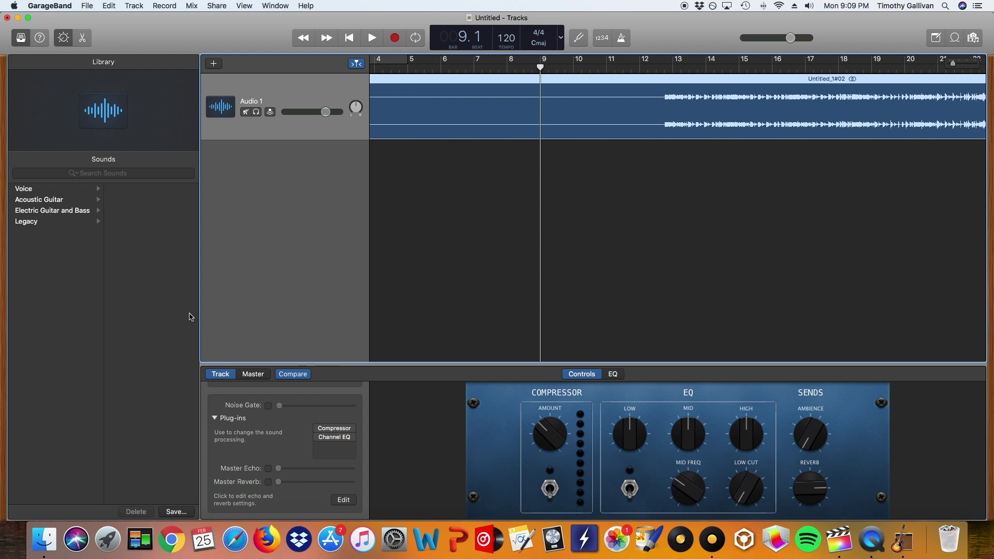
left_click_drag(823, 505, 823, 518)
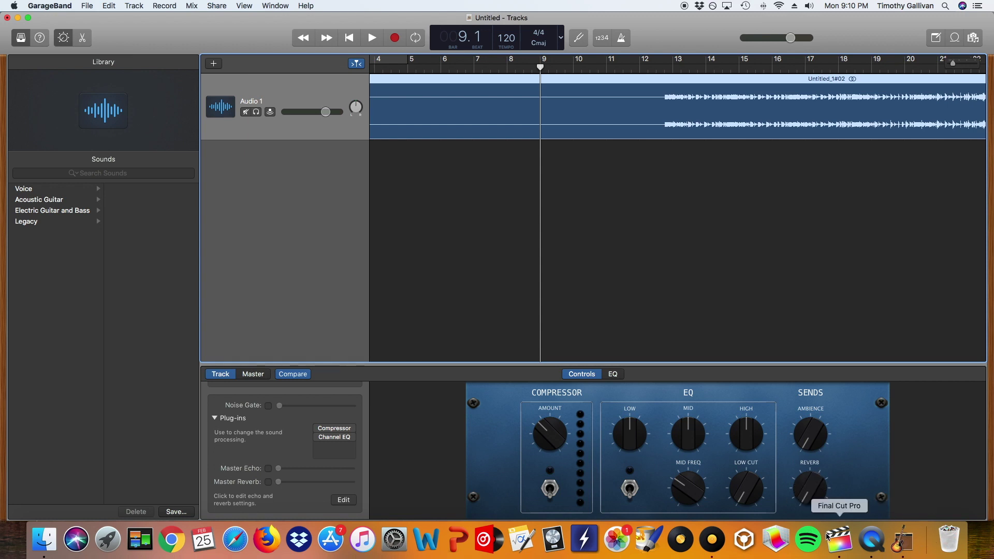
scroll(709, 298, "left", 3)
scroll(712, 297, "right", 5)
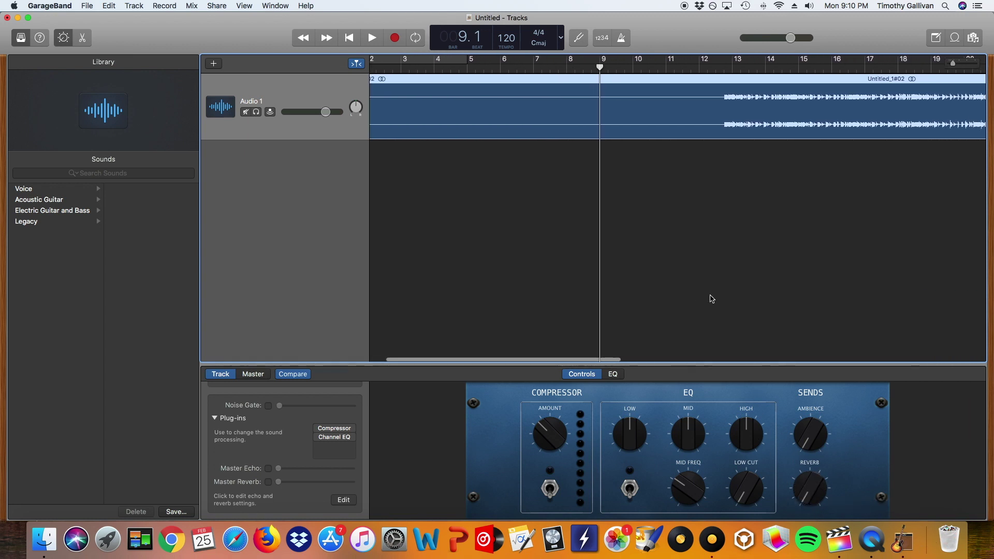
left_click(584, 73)
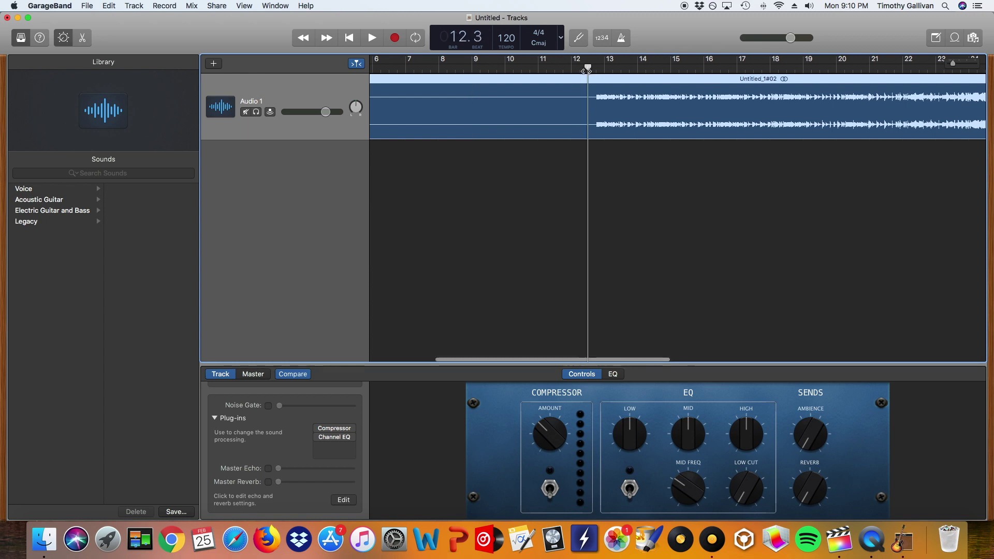
key("space")
scroll(595, 166, "left", 2)
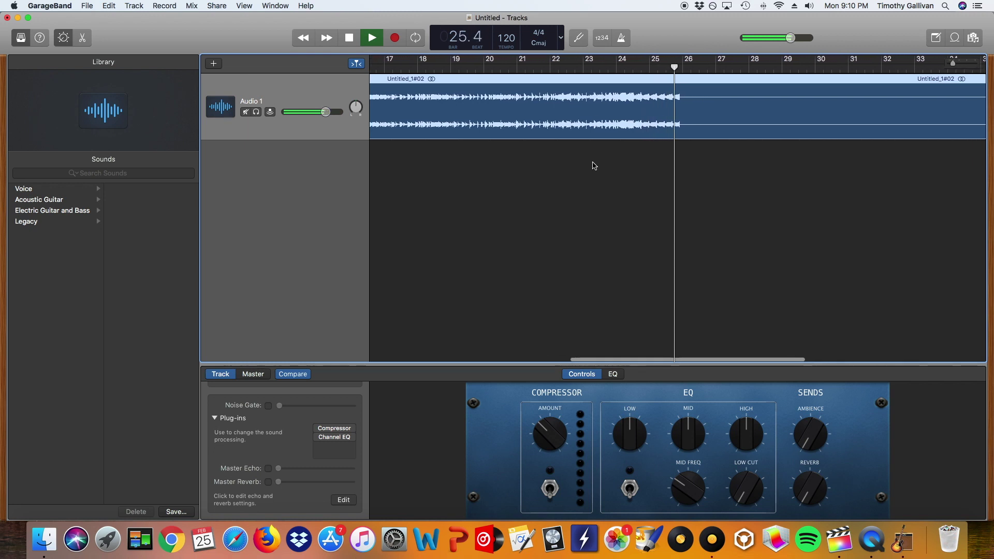
key("space")
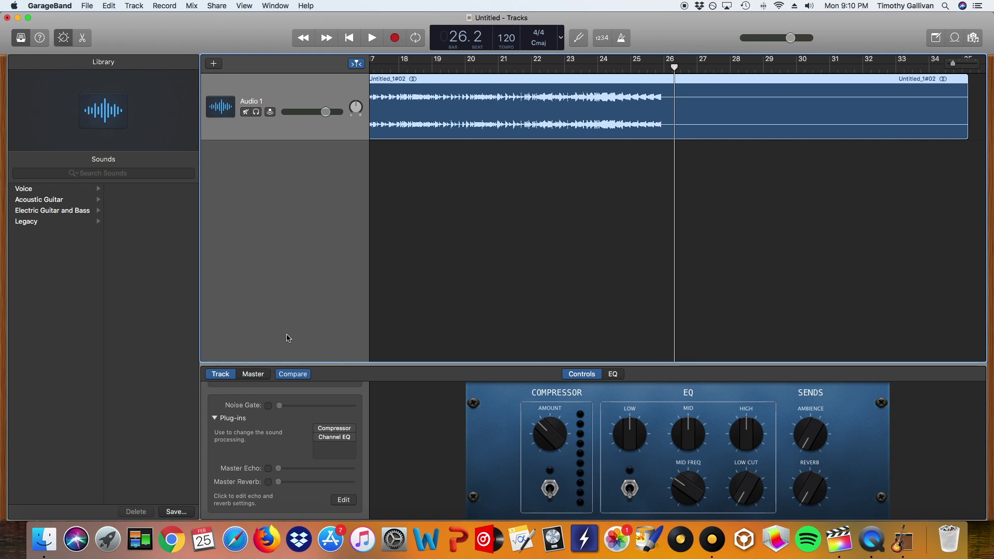
Enable the master Limiter, bypass master Channel EQ, and set Limiter gain to +10.0 dB
left_click(256, 374)
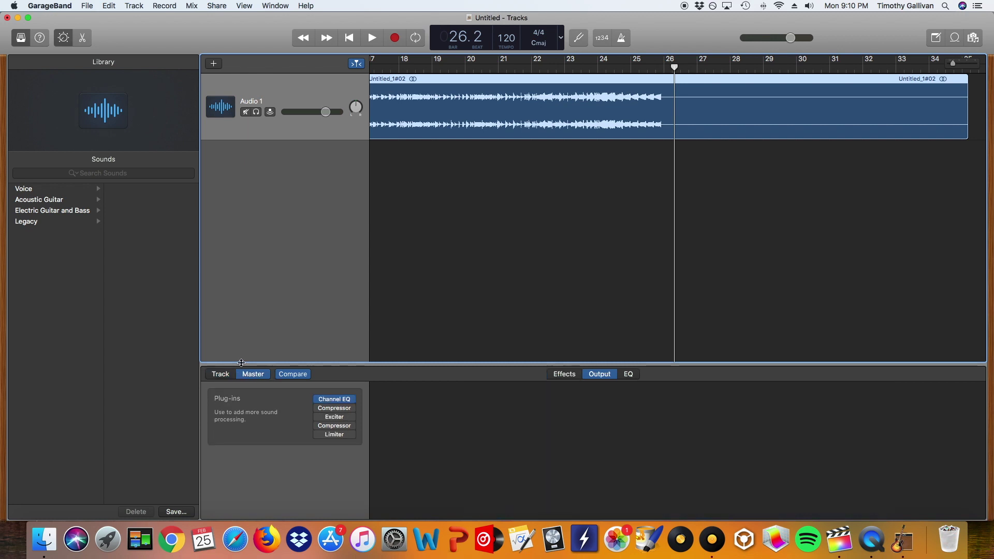
mouse_move(338, 421)
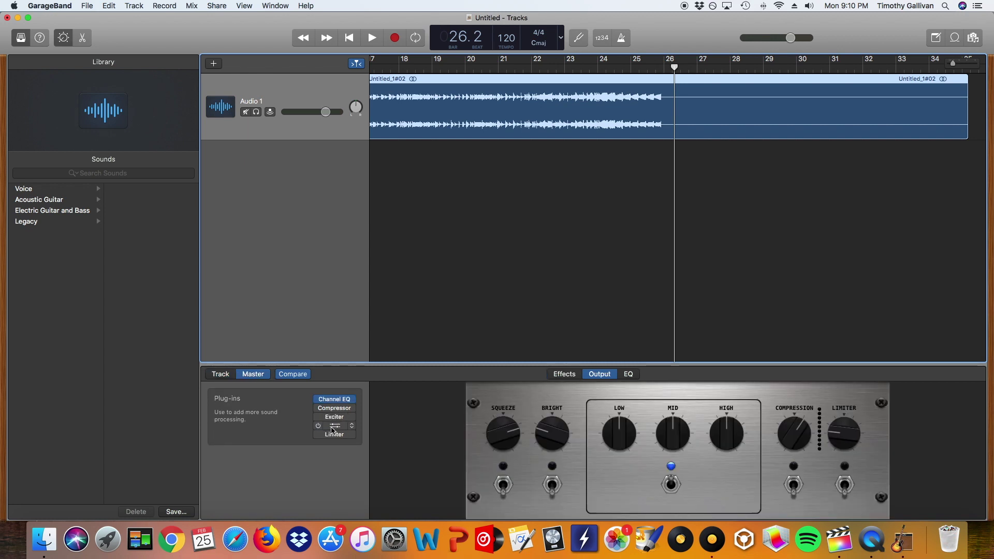
left_click(317, 435)
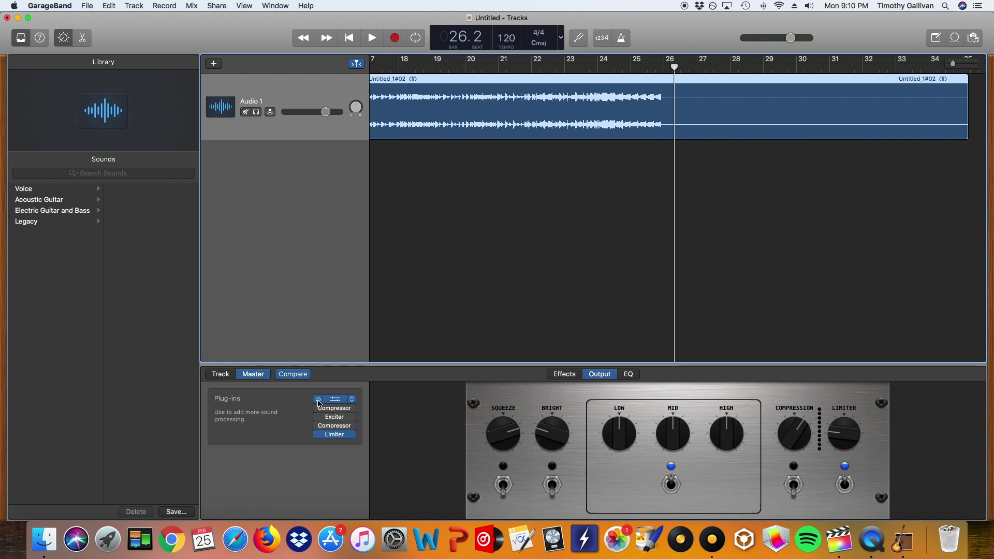
left_click(318, 401)
left_click(334, 435)
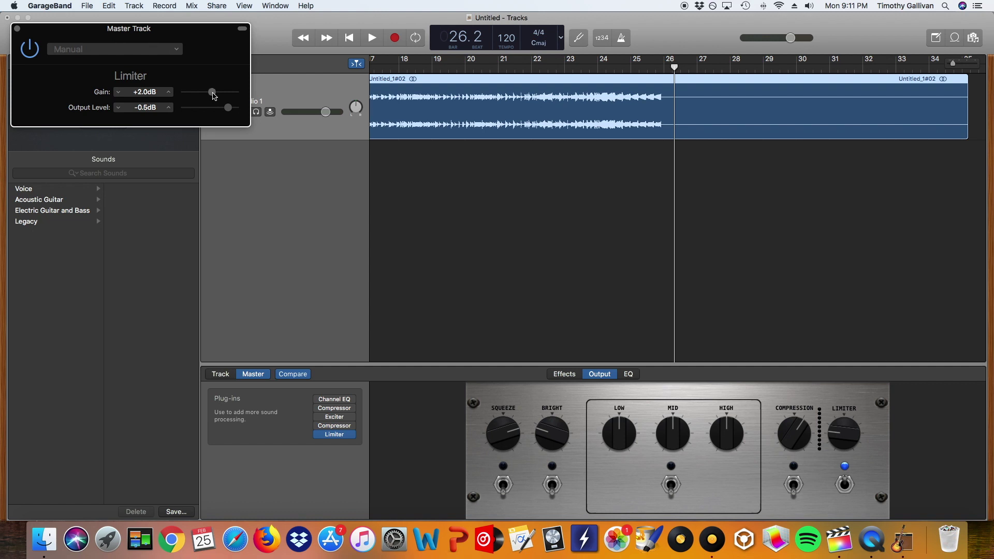
left_click_drag(213, 93, 222, 93)
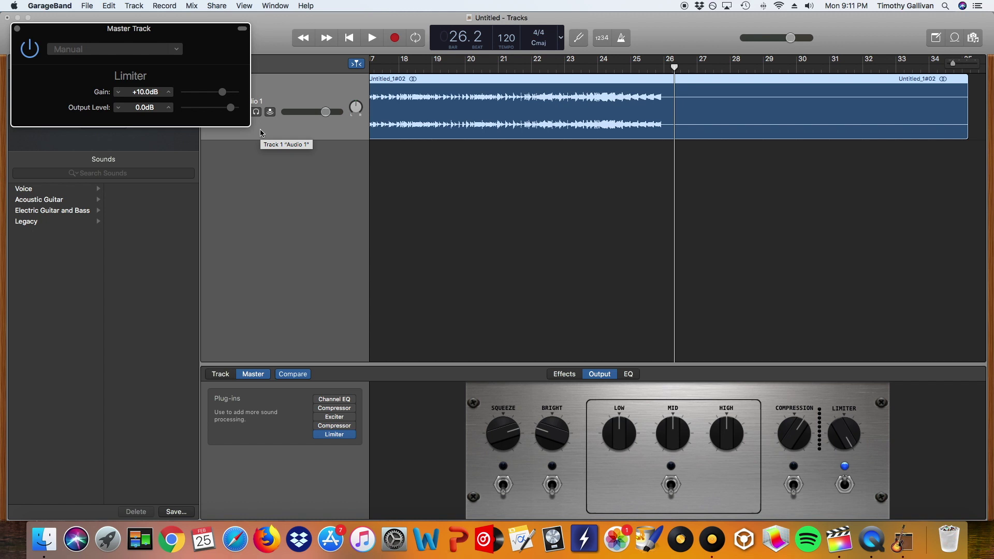
Play the recording from bar 12.3
scroll(428, 158, "left", 10)
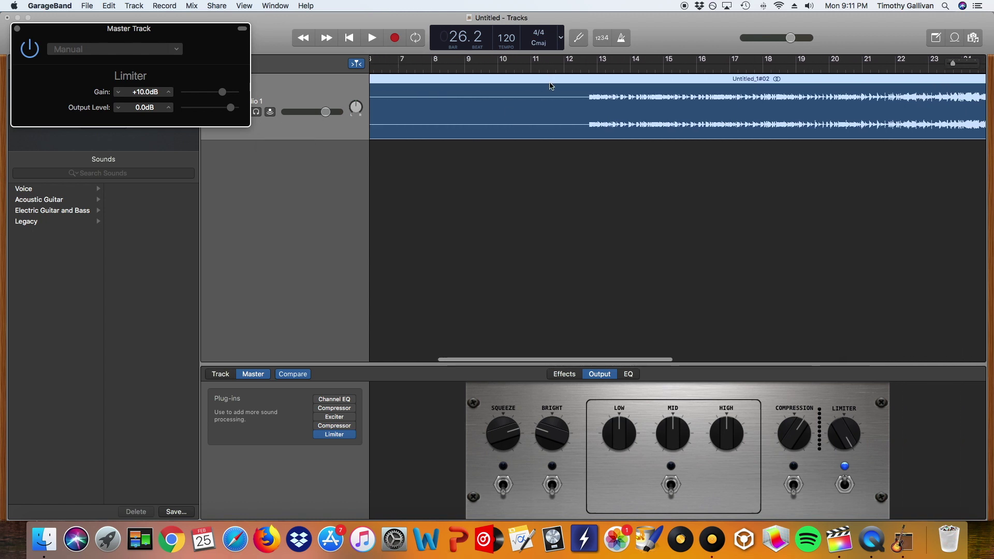
scroll(549, 86, "left", 1)
left_click(588, 69)
scroll(589, 68, "left", 1)
key("space")
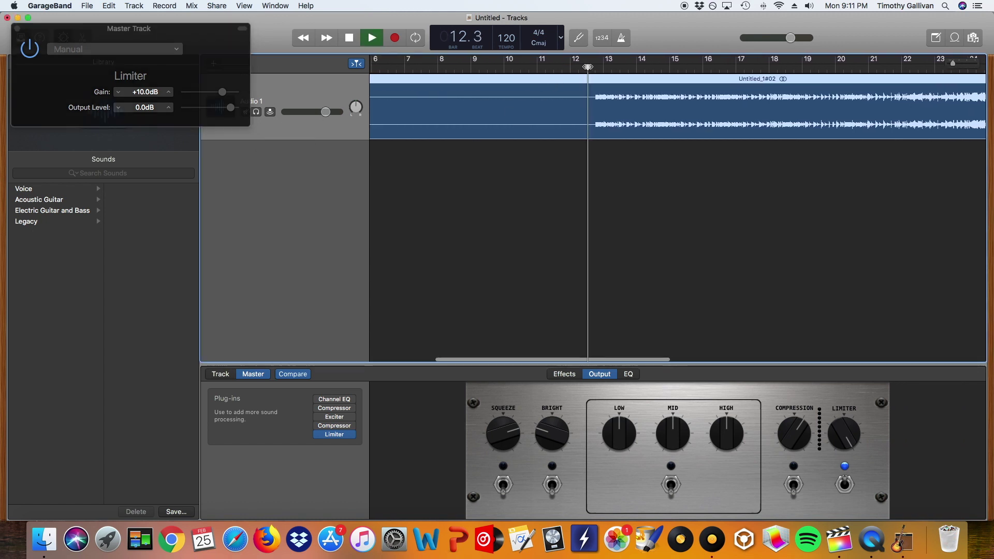
scroll(588, 66, "left", 4)
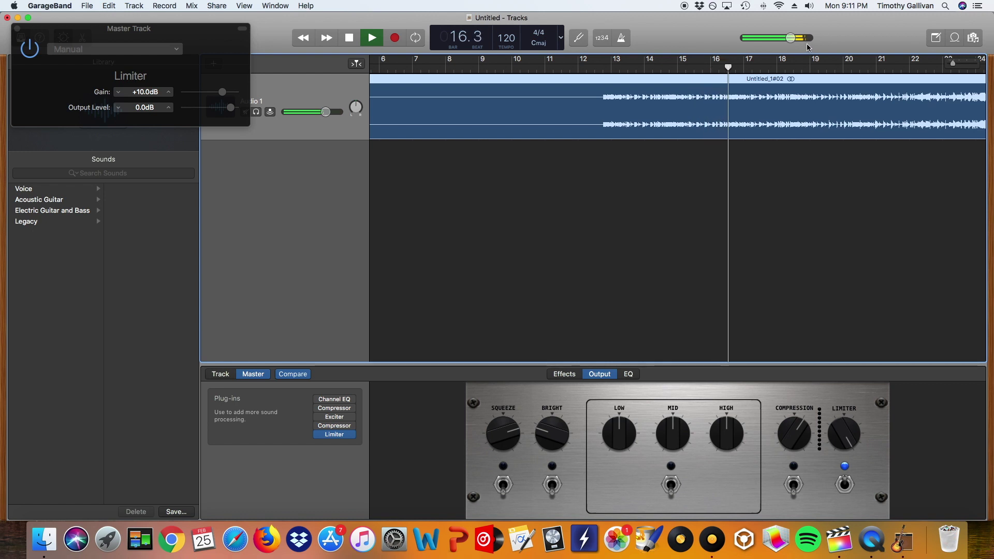
Raise the Limiter gain to +13.5 dB, stop playback, and return the playhead to bar 12.3
left_click(225, 97)
left_click_drag(227, 97, 229, 97)
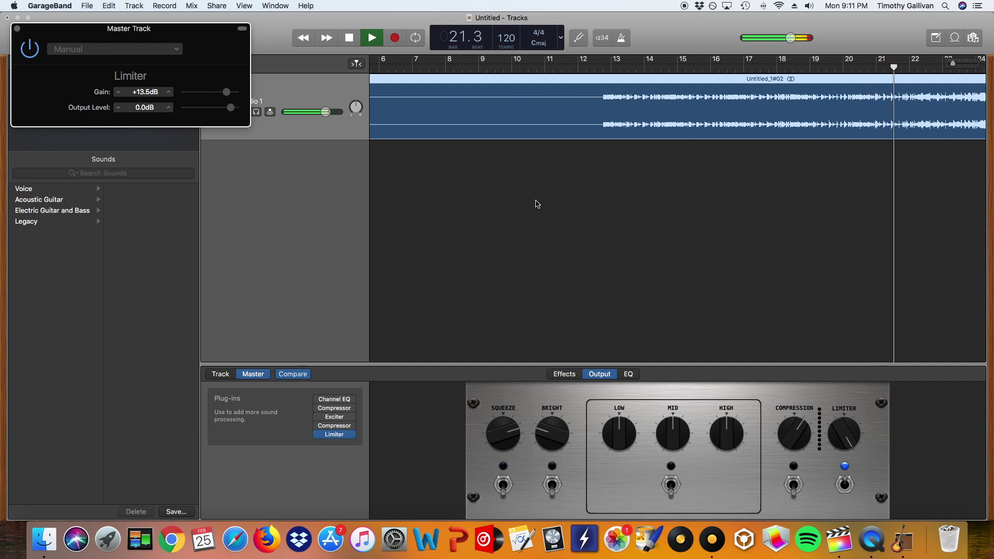
key("space")
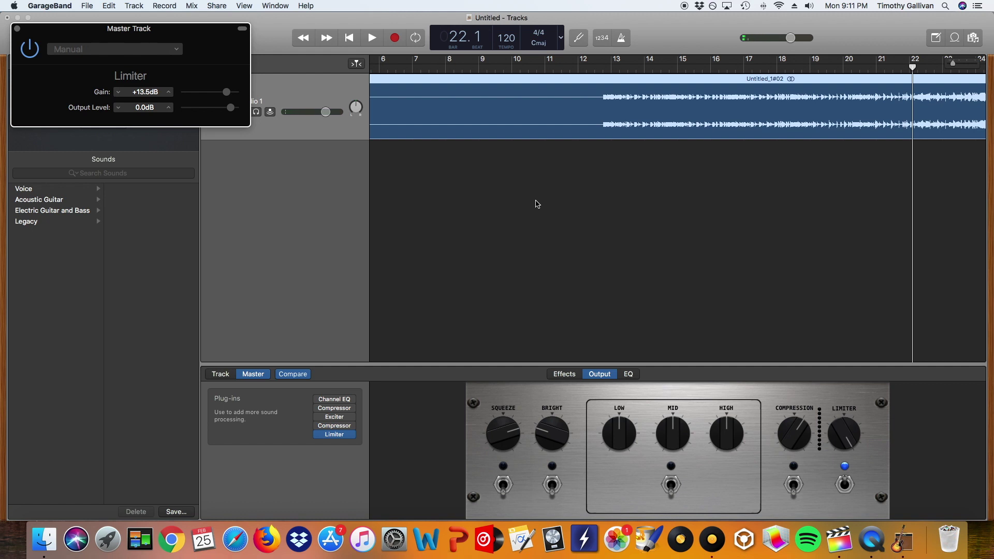
left_click(595, 67)
left_click_drag(595, 67, 600, 67)
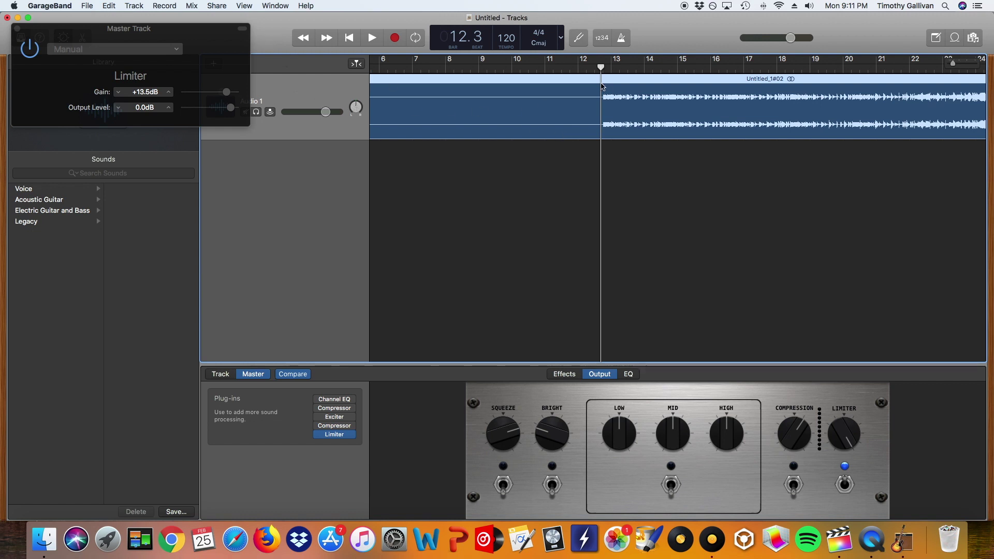
Split the recording at bar 12.3, delete the earlier part, and move the rest to bar 1
key("super+t")
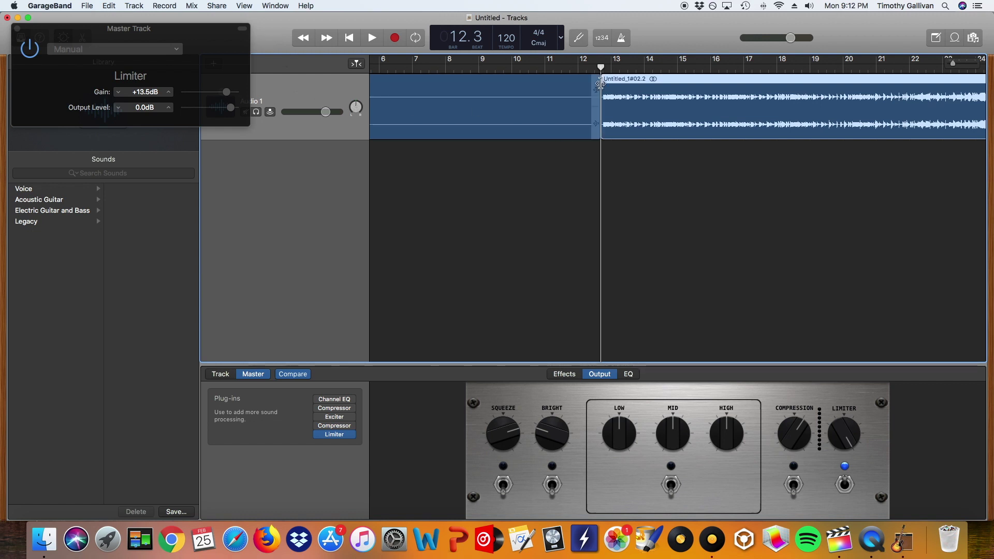
key("Delete")
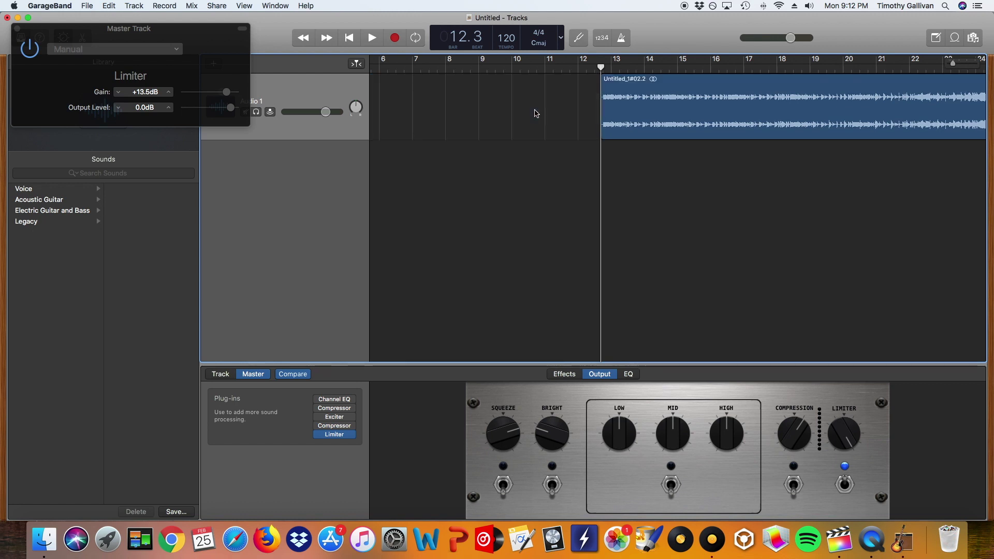
scroll(665, 106, "left", 3)
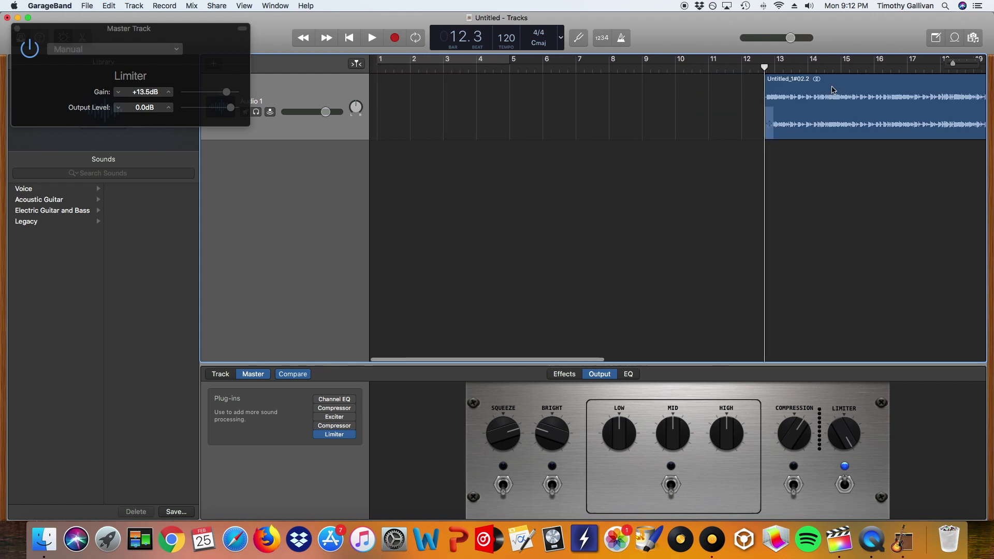
left_click_drag(782, 111, 389, 115)
Split the region at bar 14.2 and delete everything after it
scroll(531, 115, "right", 3)
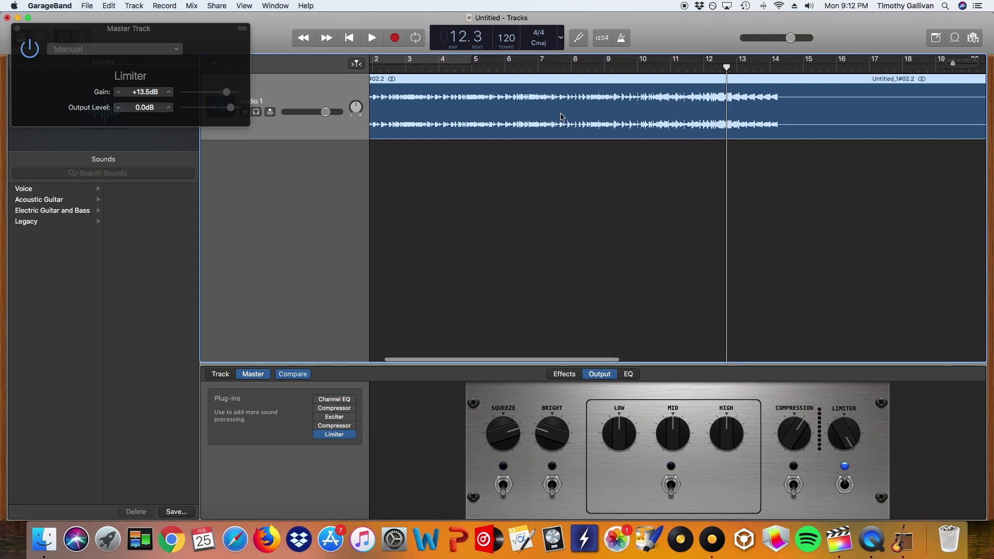
left_click_drag(691, 66, 747, 66)
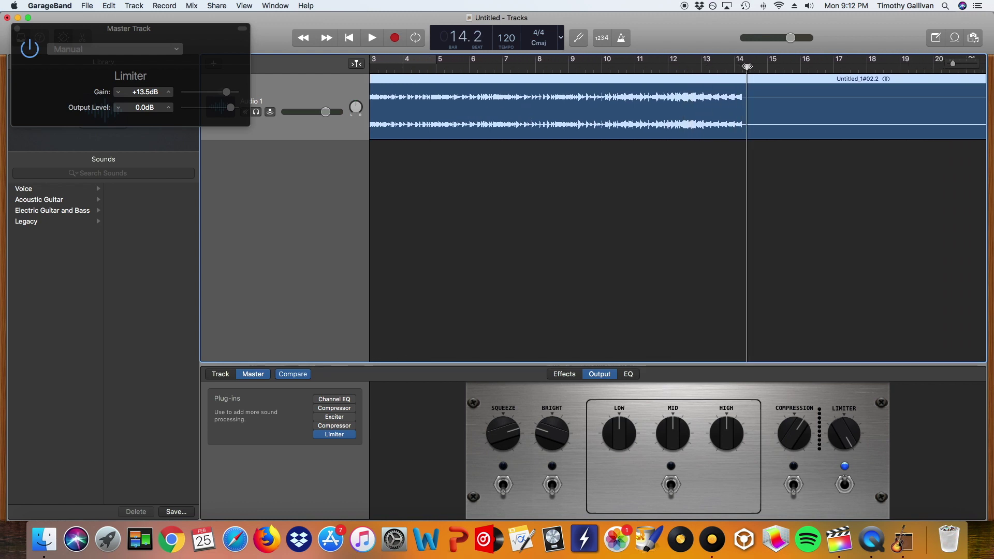
key("super+t")
key("Delete")
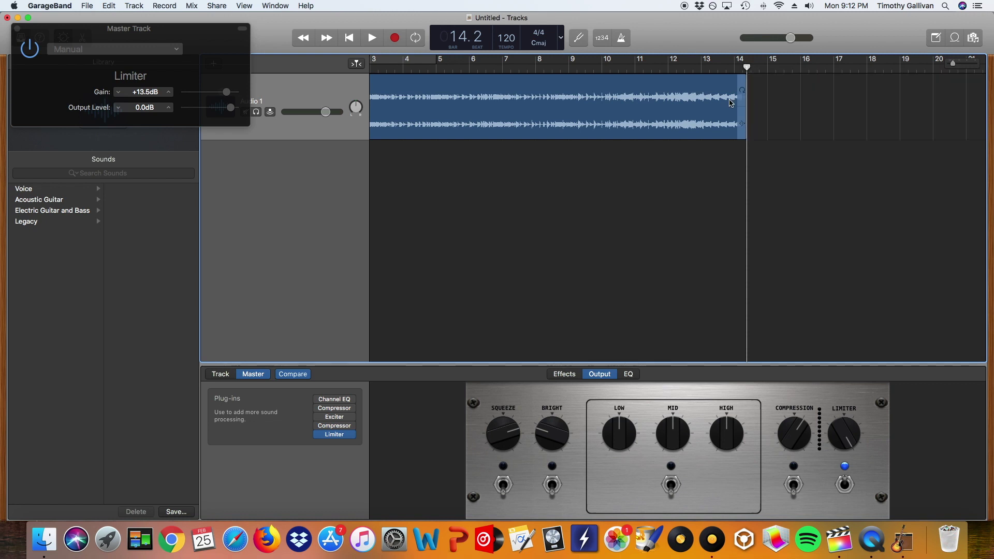
scroll(651, 105, "left", 3)
left_click(650, 106)
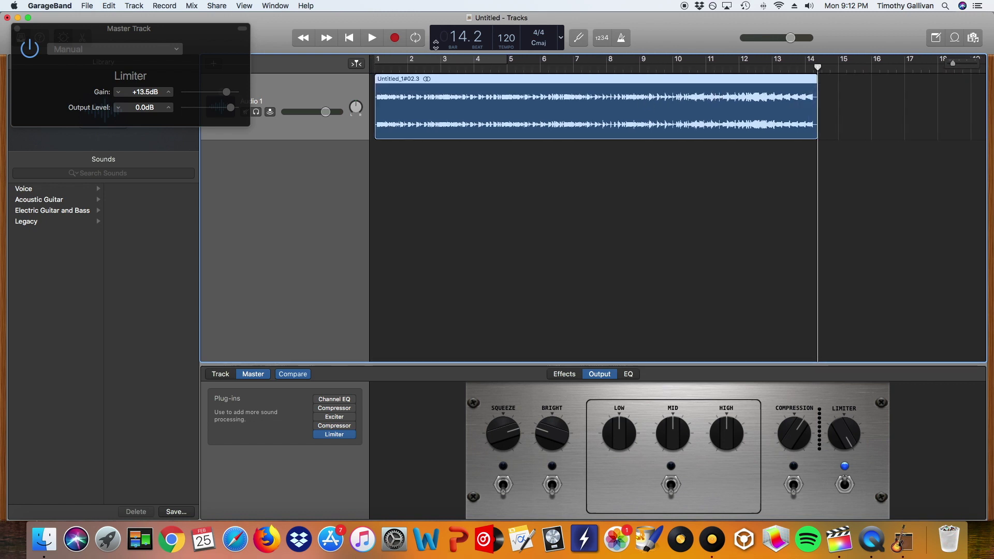
Close the Master Track limiter window and bring up the Share Song to iTunes dialog
left_click(17, 28)
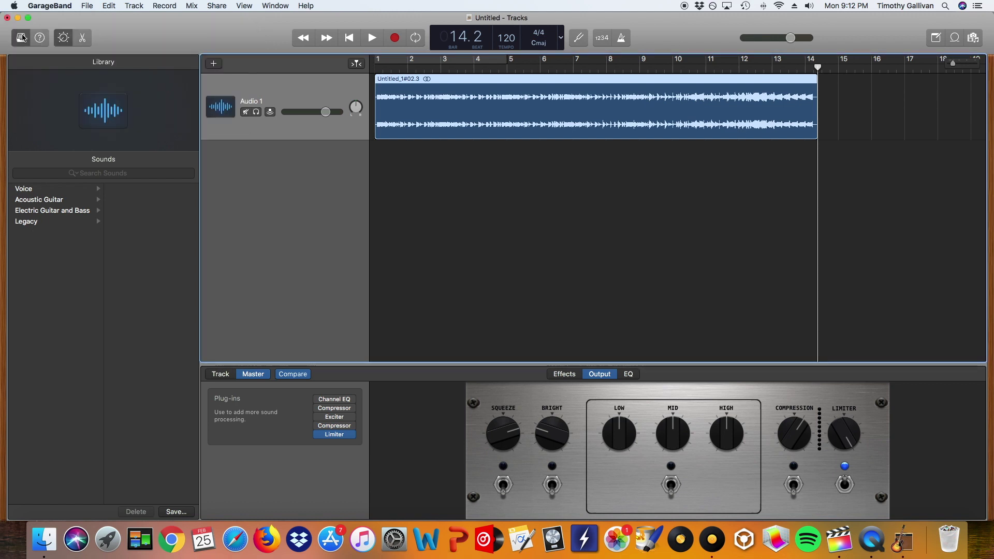
left_click(224, 4)
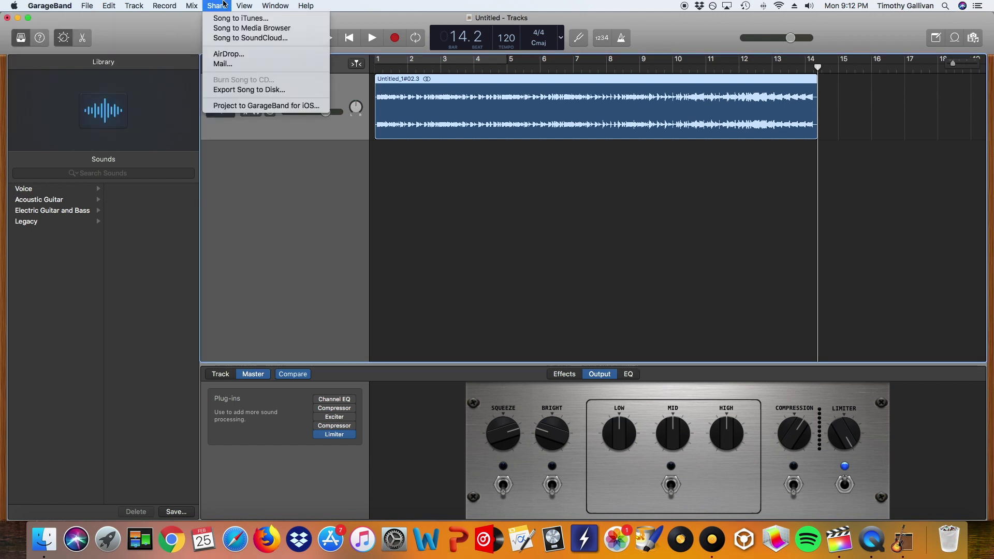
left_click(257, 19)
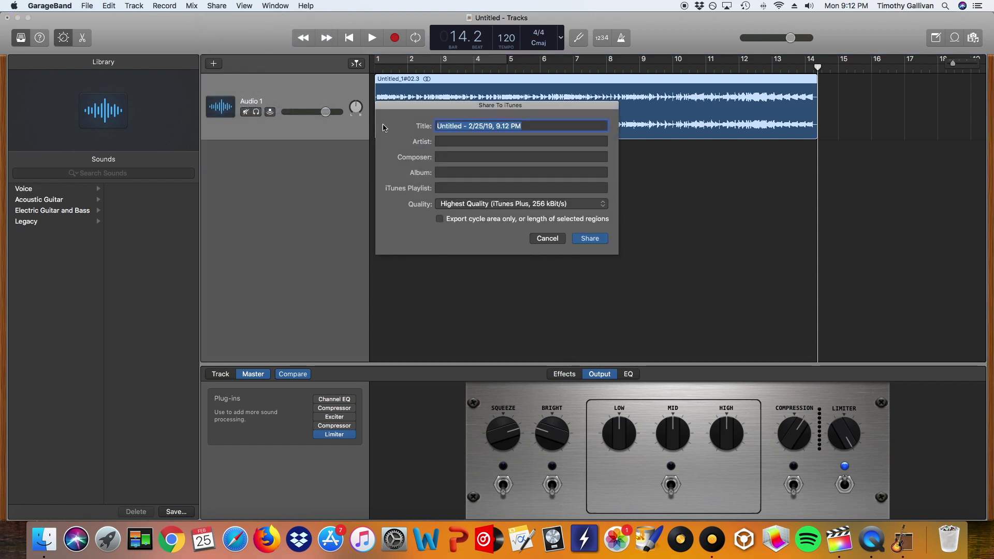
Step through the artist, composer, album and playlist fields, keeping Highest Quality (iTunes Plus, 256 kBit/s)
left_click(500, 144)
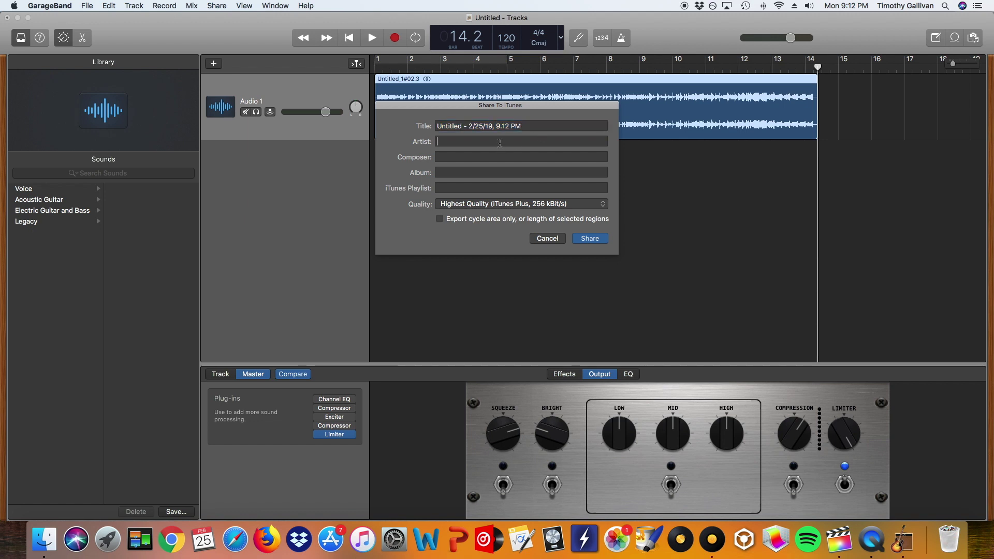
left_click(493, 156)
left_click(489, 172)
left_click(488, 187)
left_click(496, 201)
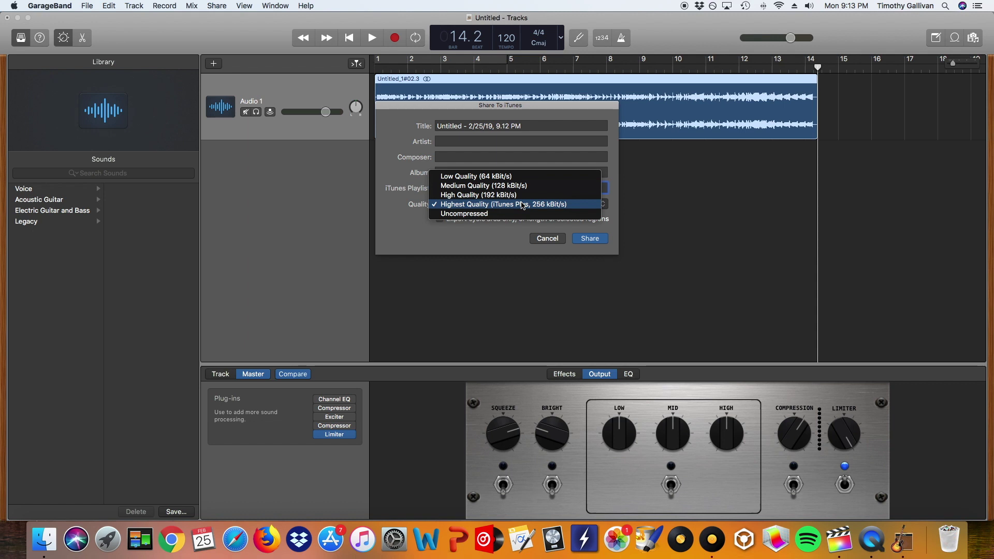
left_click(522, 205)
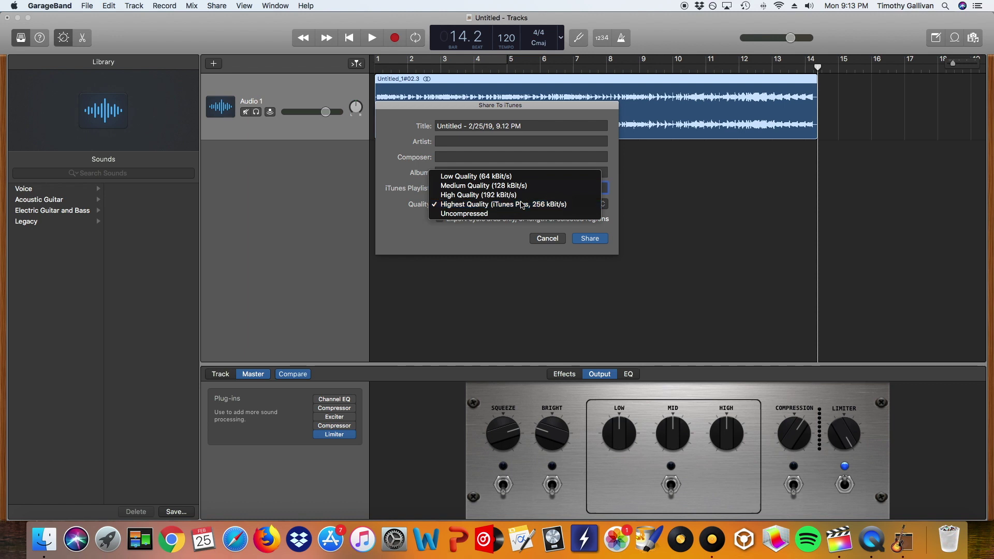
Share the song to iTunes, then pause it as it plays in the GarageBand playlist
left_click(589, 239)
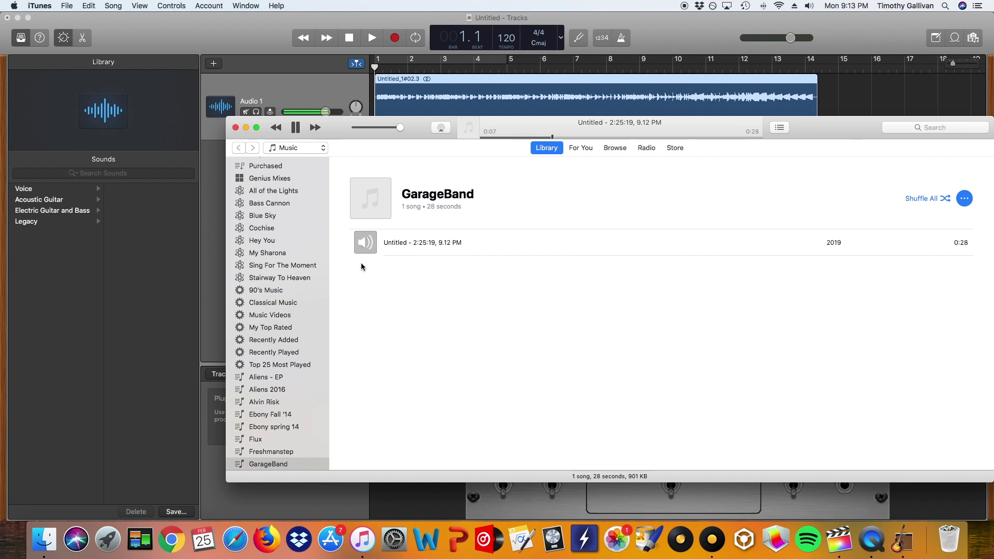
left_click(365, 244)
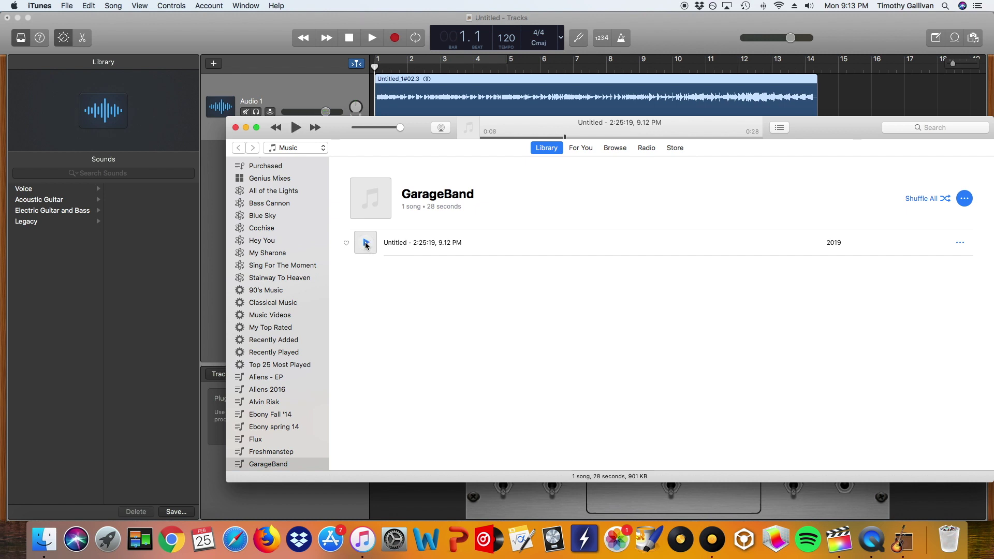